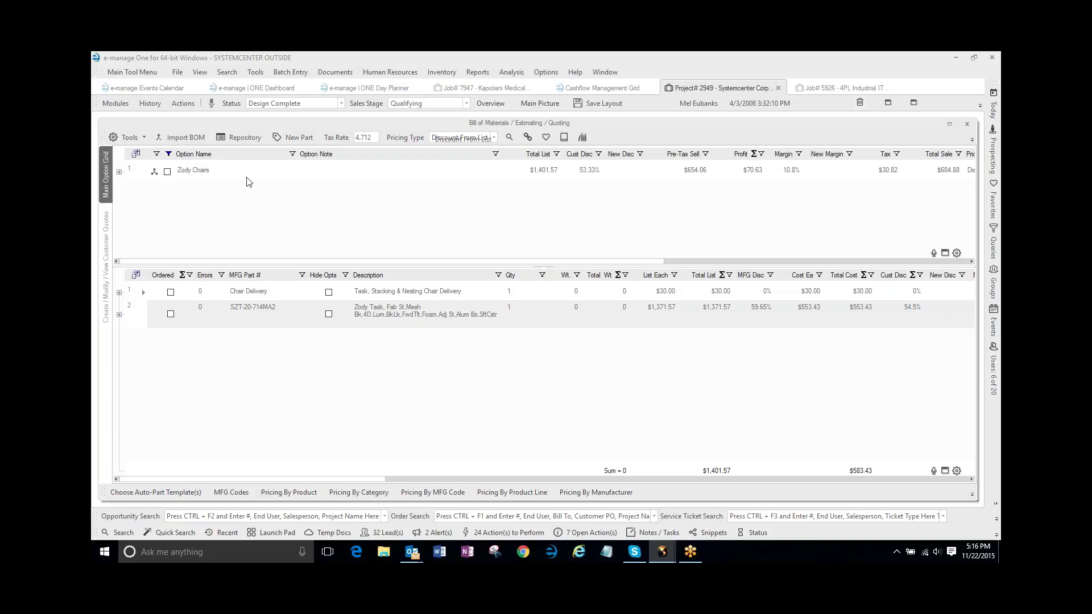
Step: View the saved categories in the BOM item repository and the option details of part SZT-20-714MA2
left_click(245, 138)
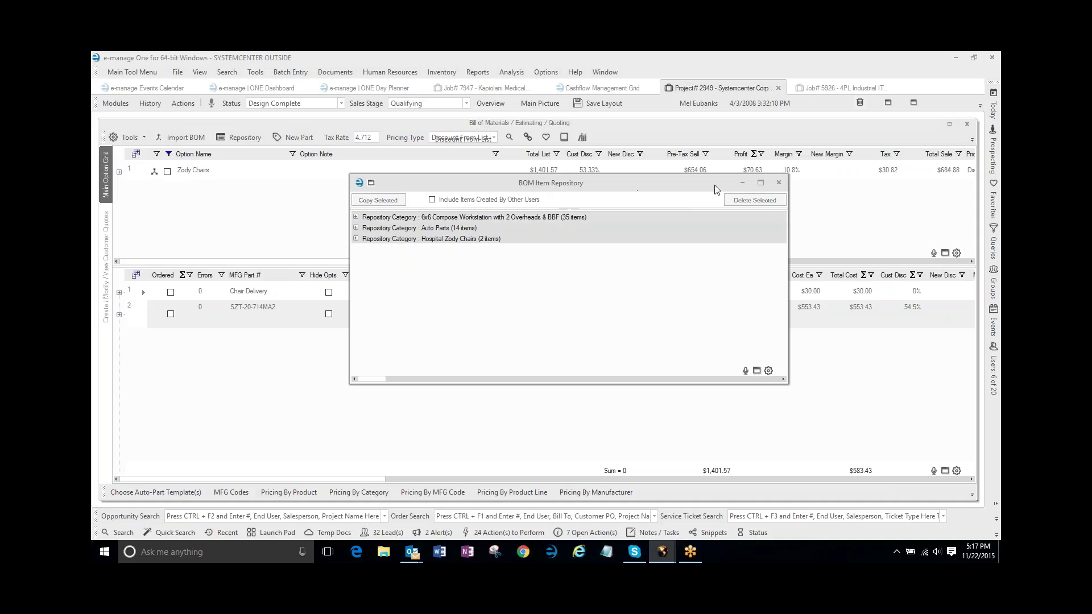
left_click(778, 183)
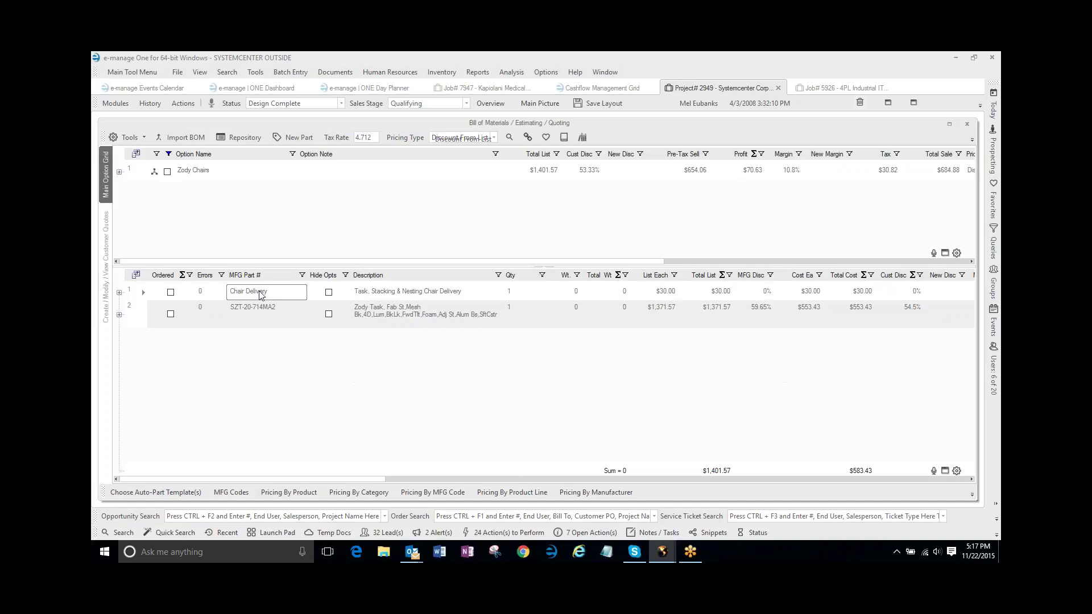
left_click(207, 174)
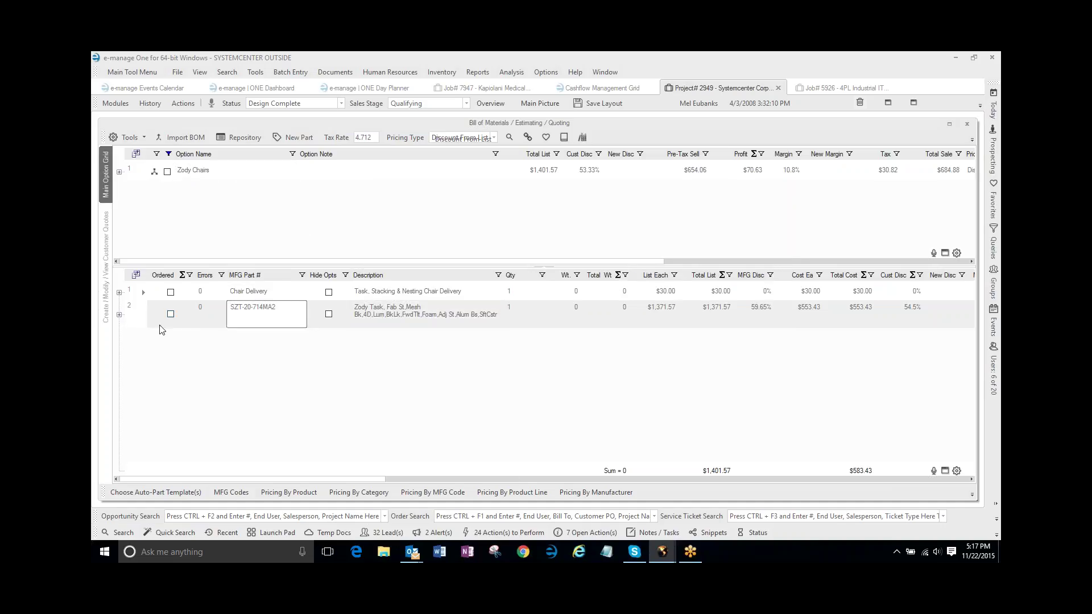
left_click(119, 314)
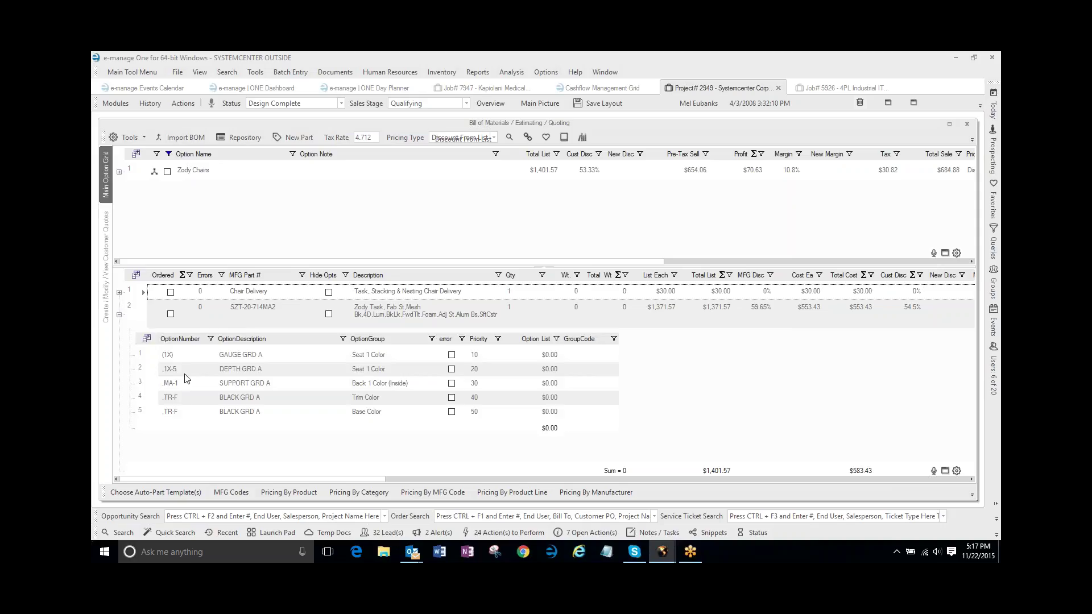
left_click(119, 315)
Step: Send the Chair Delivery and SZT-20-714MA2 parts together to the repository
left_click(139, 297)
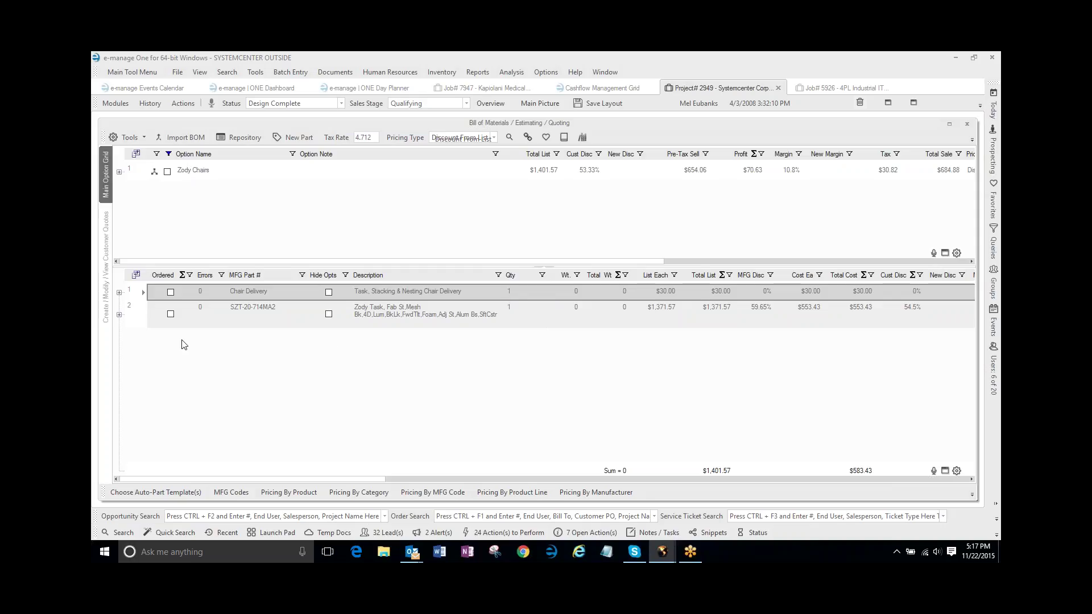
left_click(136, 316)
left_click(172, 300, "shift")
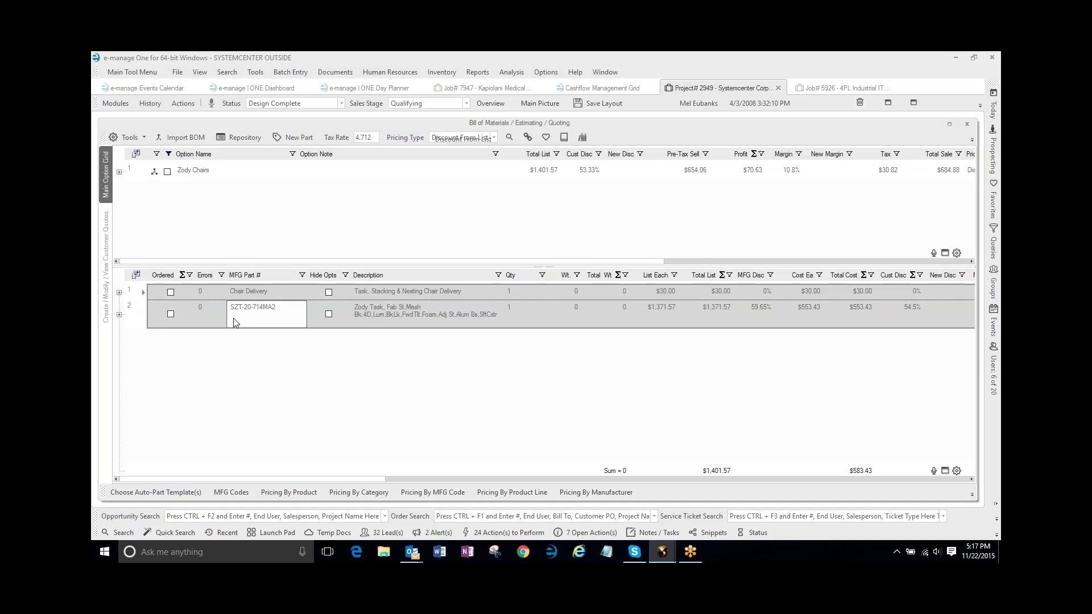
right_click(136, 316)
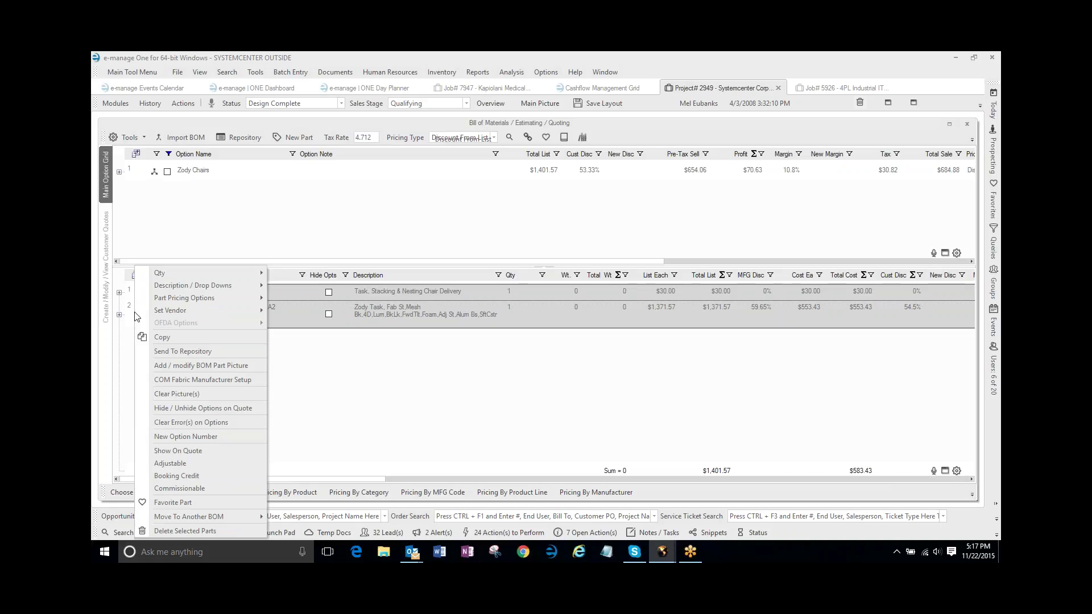
left_click(175, 353)
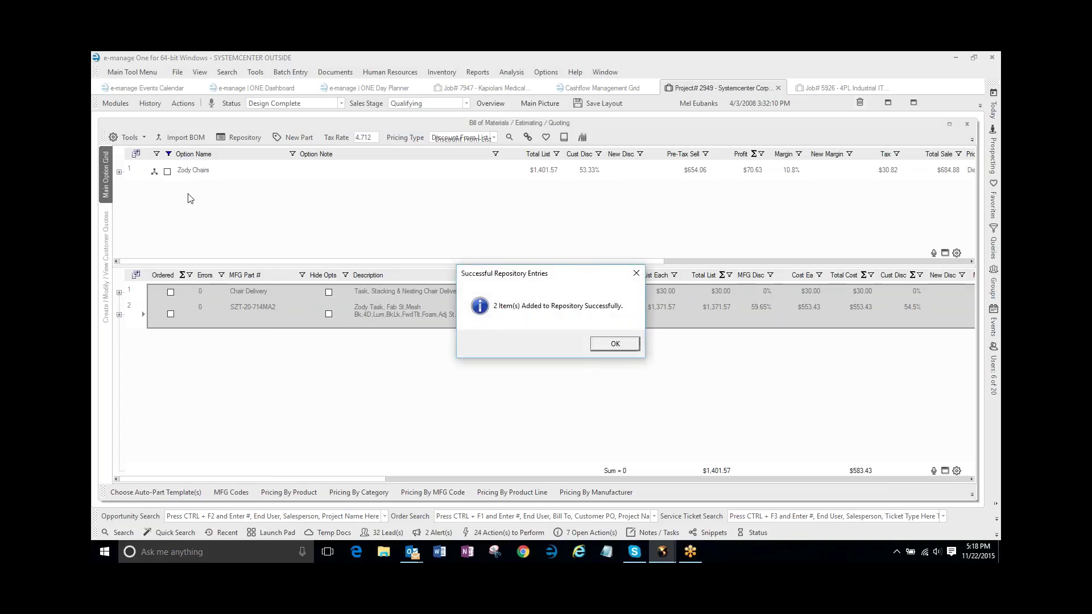
left_click(606, 345)
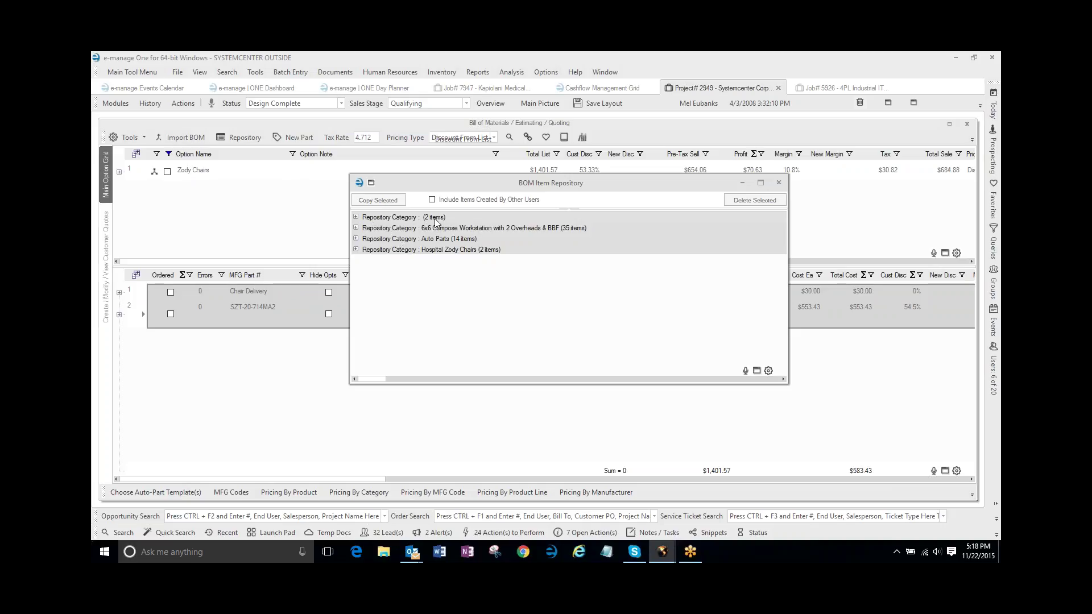
Step: Assign the repository category "Hospital Zody Chairs" to both uncategorized items in the BOM item repository
left_click(356, 217)
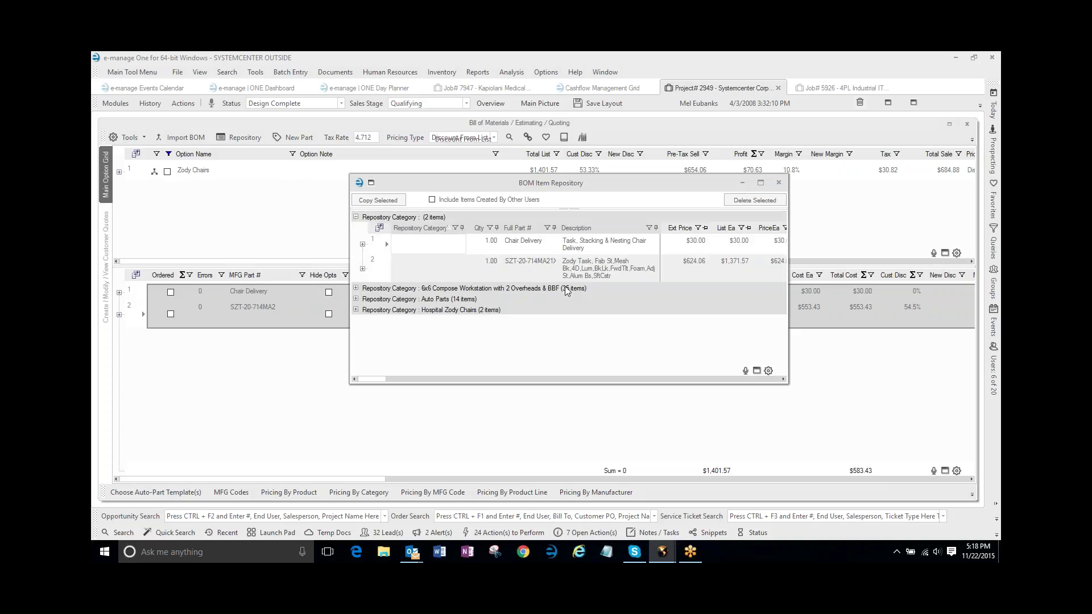
type("Hospital Zody Chairs")
left_click_drag(473, 243, 372, 248)
key("ctrl+c")
key("Down")
key("ctrl+v")
key("Tab")
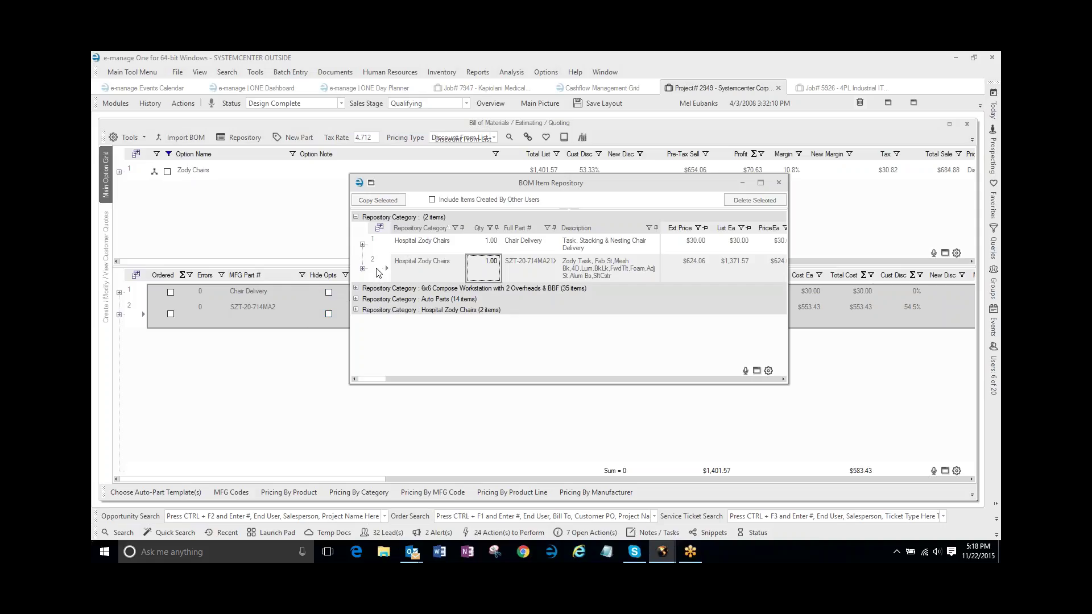
left_click(355, 217)
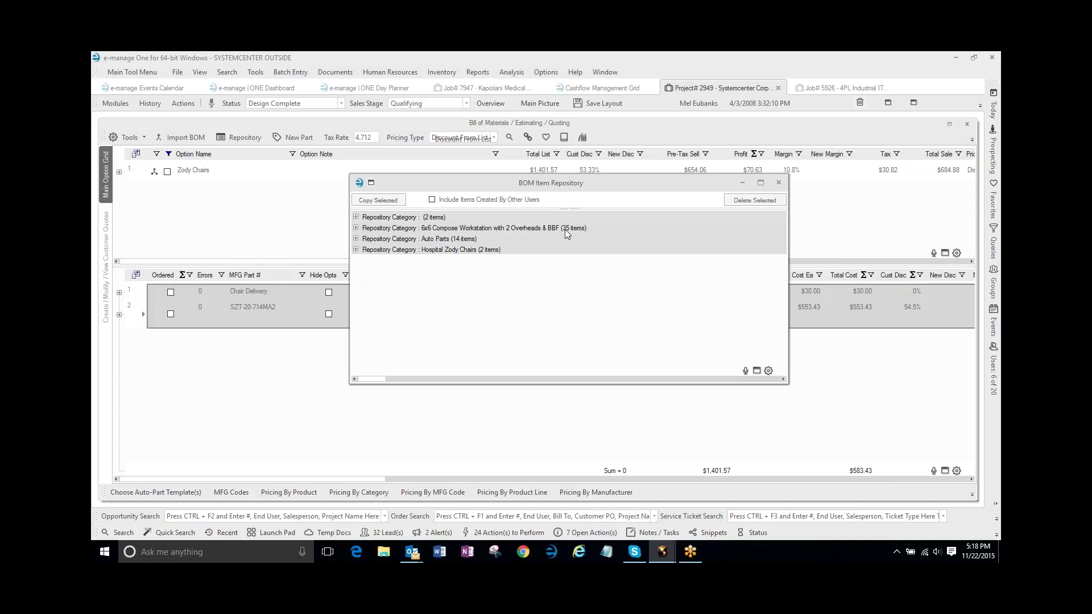
Step: Examine the items in the "6x6 Compose Workstation with 2 Overheads & BBF" category, including the option details of the 30 and 66 inch trim parts
left_click(355, 228)
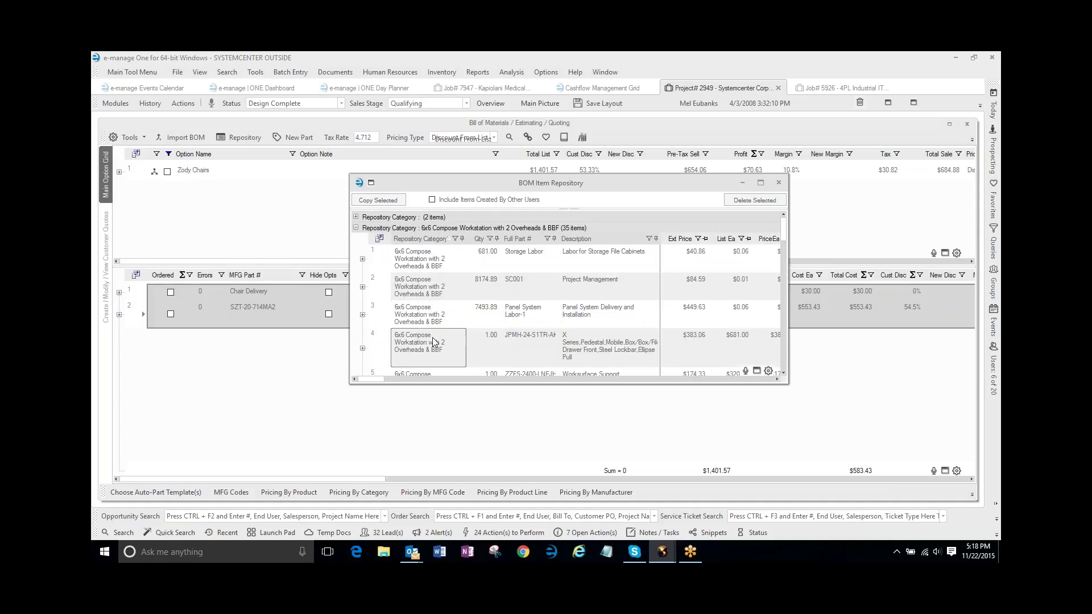
scroll(492, 284, "down", 1)
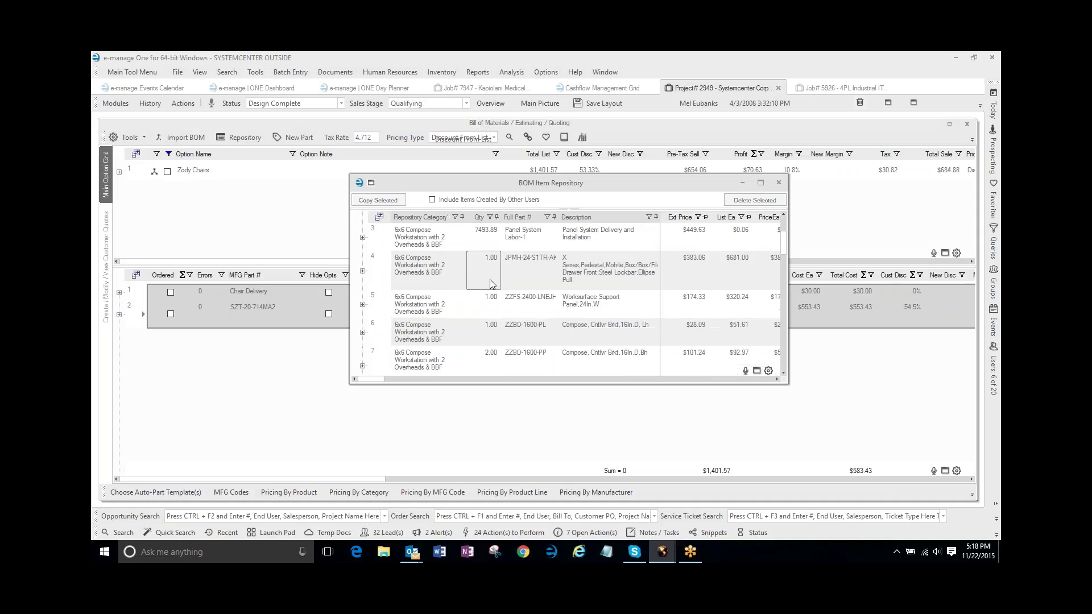
scroll(492, 283, "down", 3)
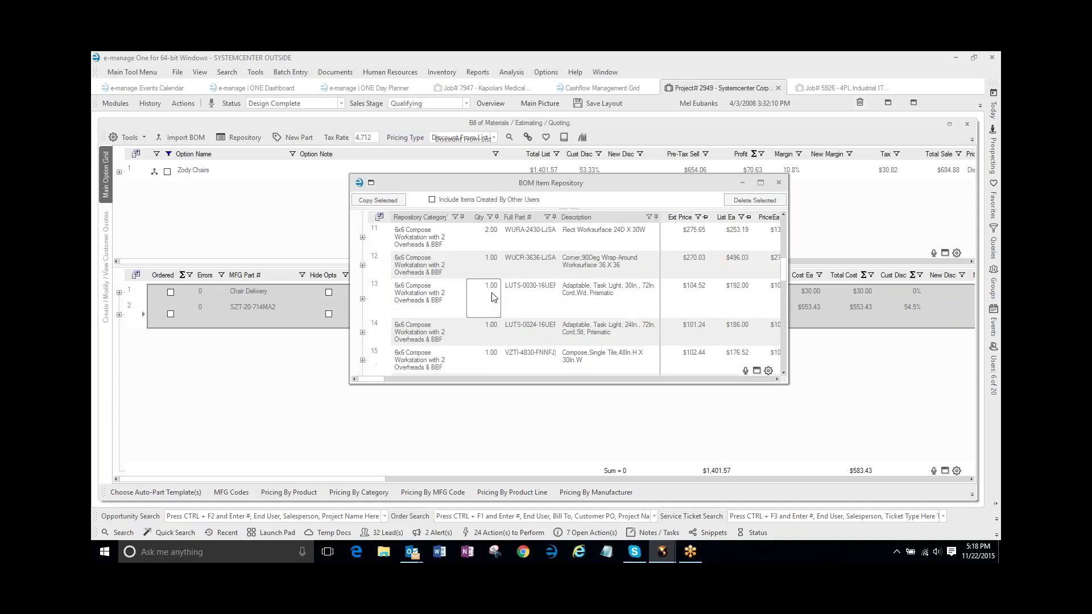
scroll(492, 297, "down", 7)
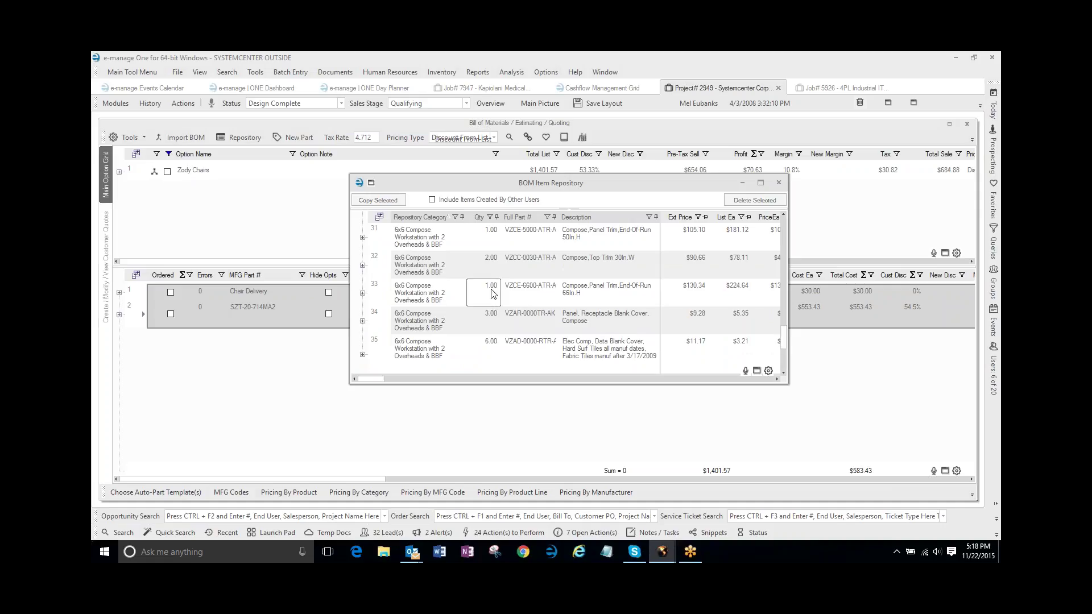
scroll(480, 344, "down", 1)
scroll(490, 258, "up", 1)
left_click(362, 265)
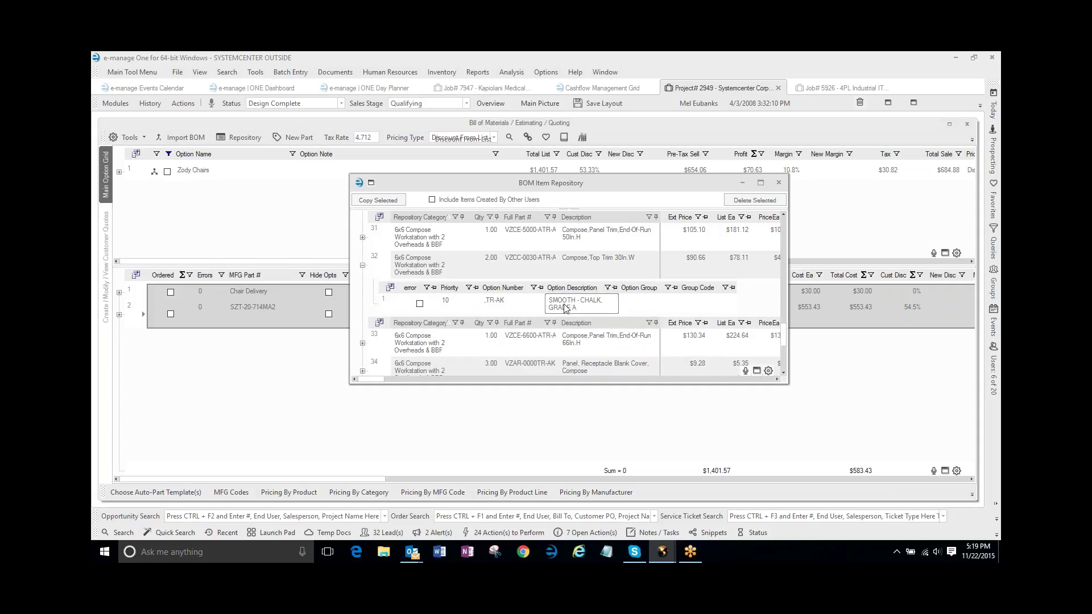
left_click(362, 265)
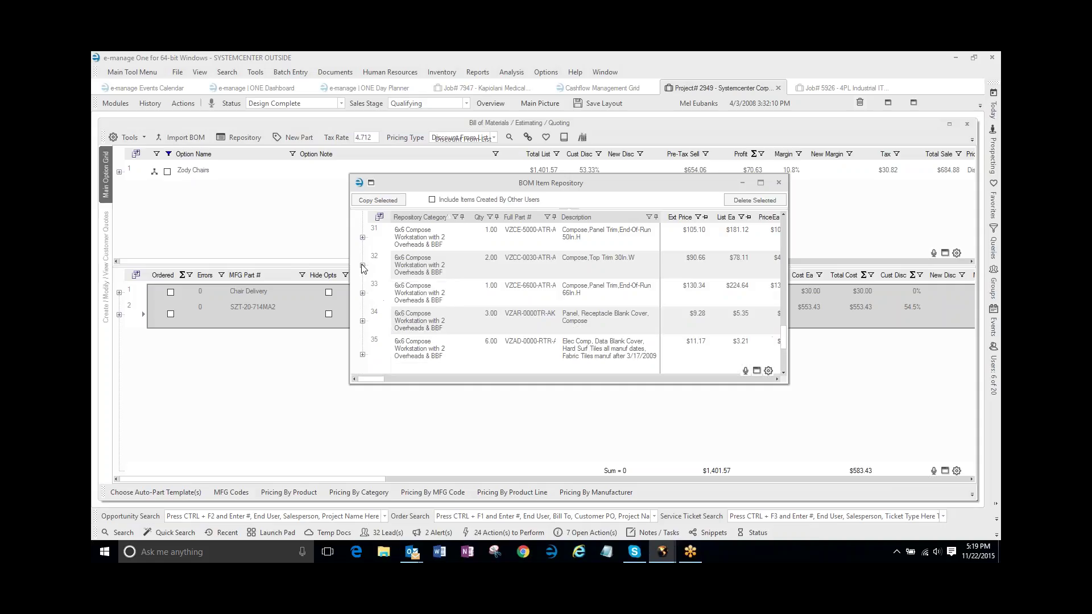
left_click(362, 293)
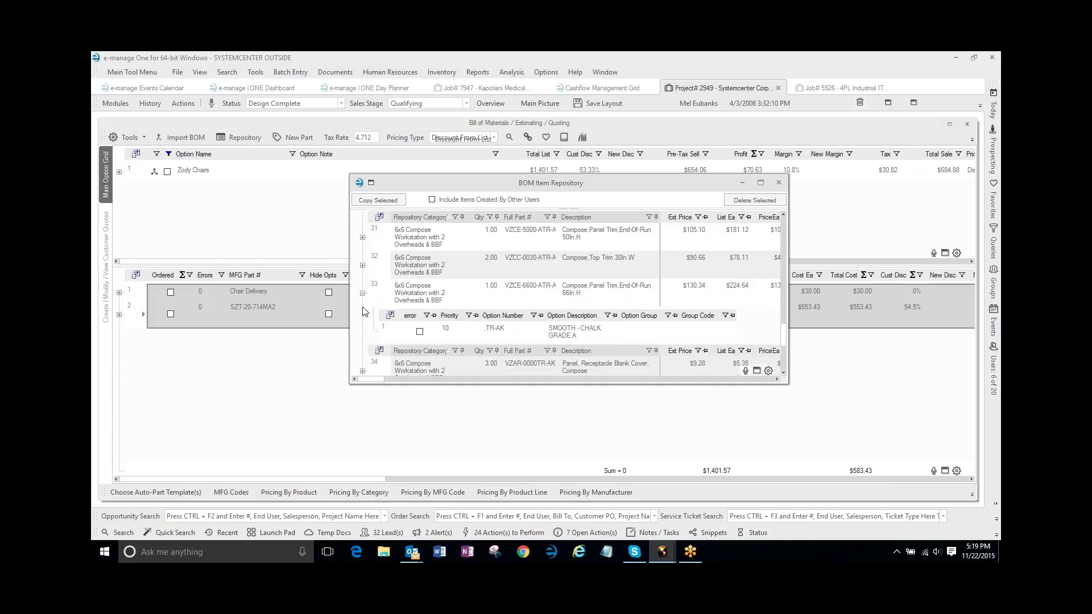
left_click(362, 292)
scroll(364, 290, "up", 5)
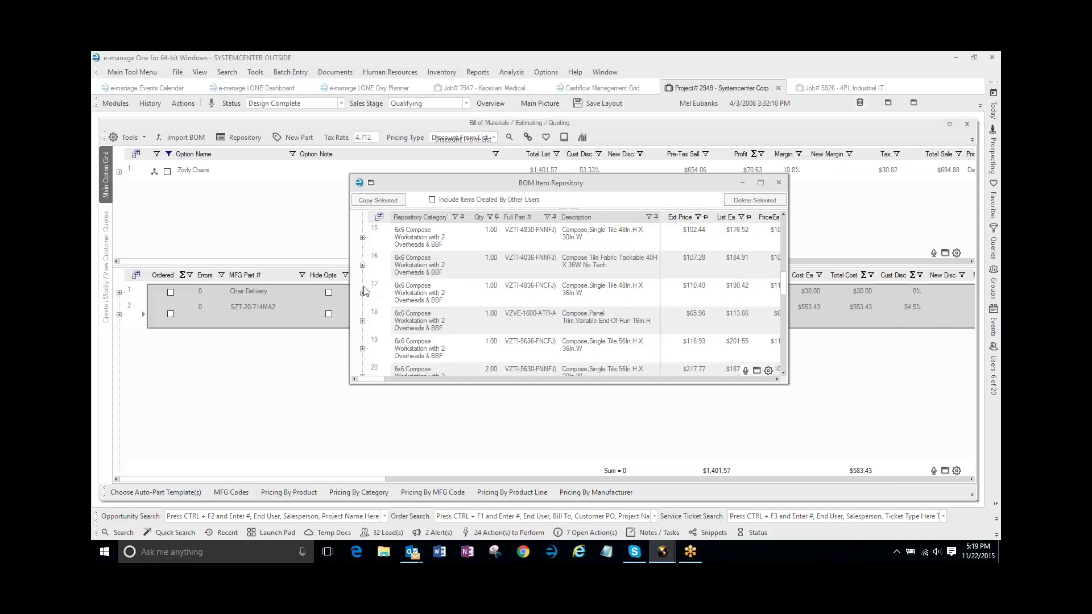
scroll(364, 291, "up", 5)
left_click(355, 228)
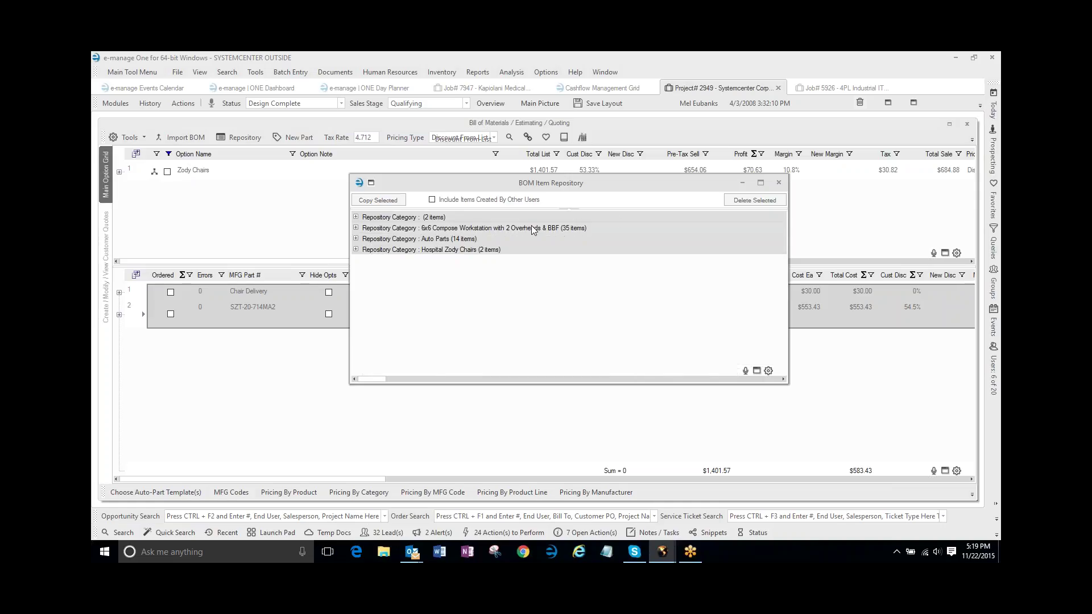
Step: Close the repository and delete both selected parts from the Zody Chairs bill of materials
left_click(777, 182)
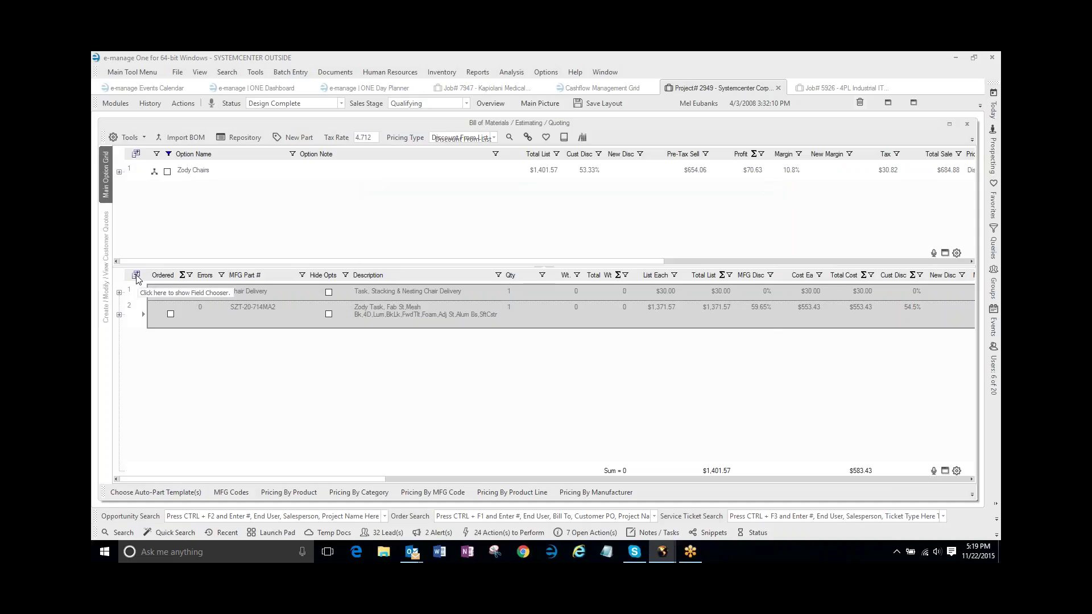
key("Delete")
left_click(560, 343)
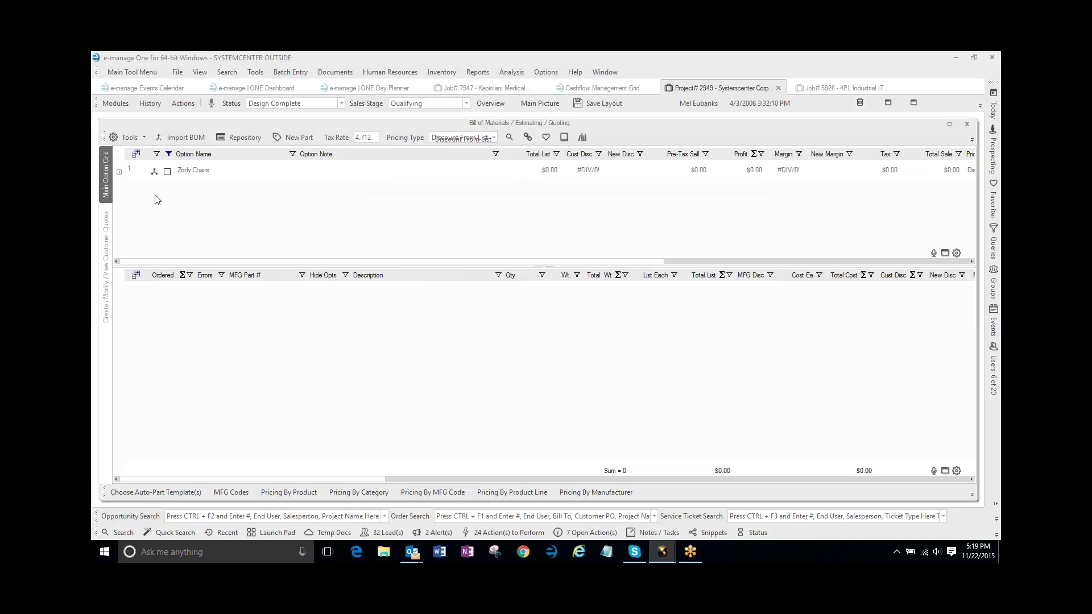
Step: Select New BOM under the Default Phase of the Zody Chairs option and open the item repository
left_click(119, 172)
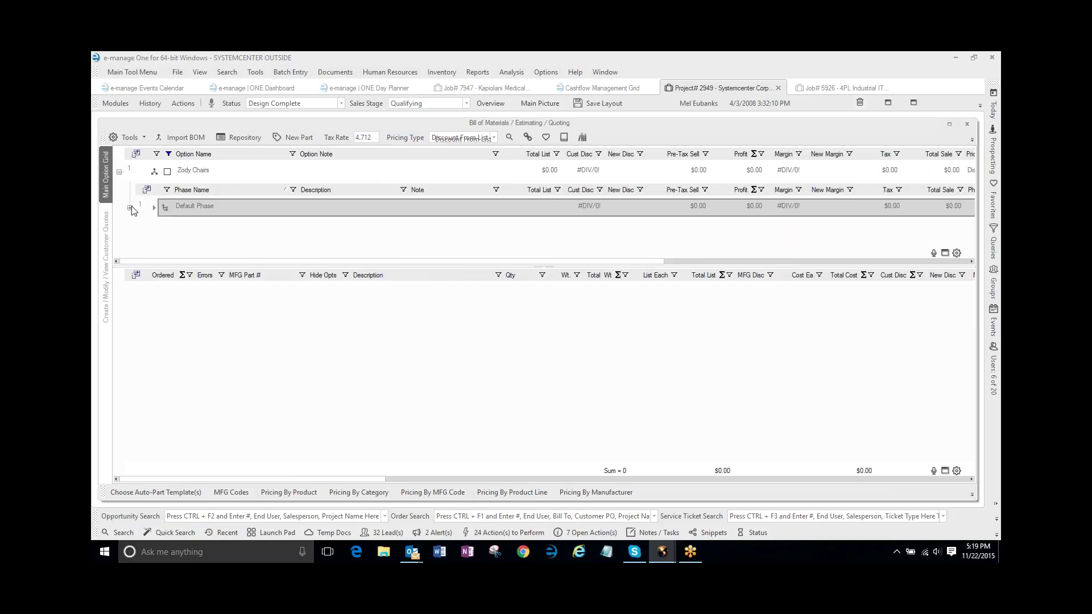
left_click(130, 207)
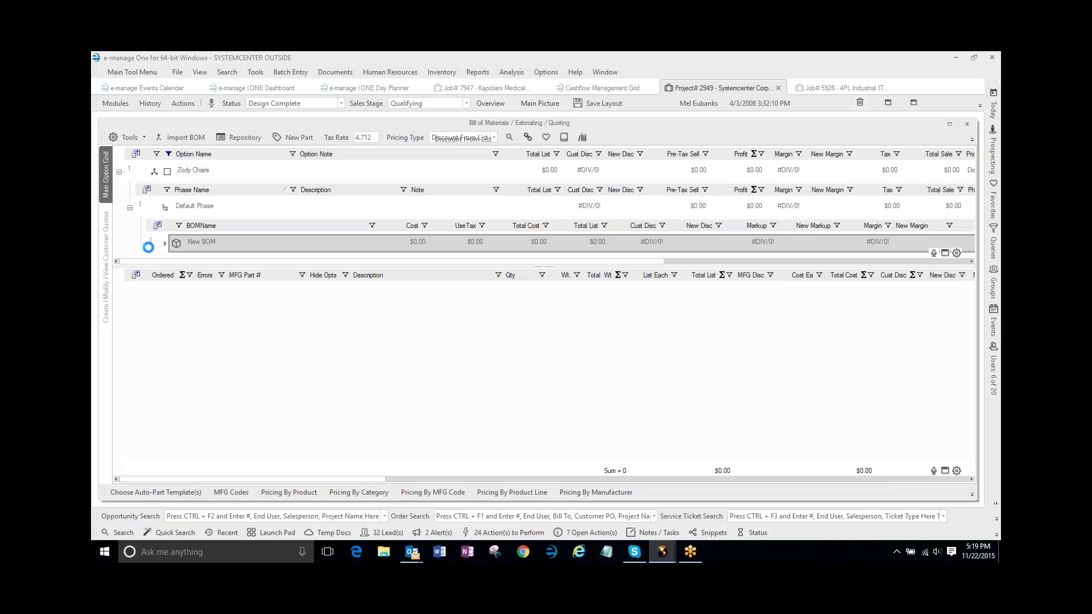
left_click(213, 246)
left_click(244, 142)
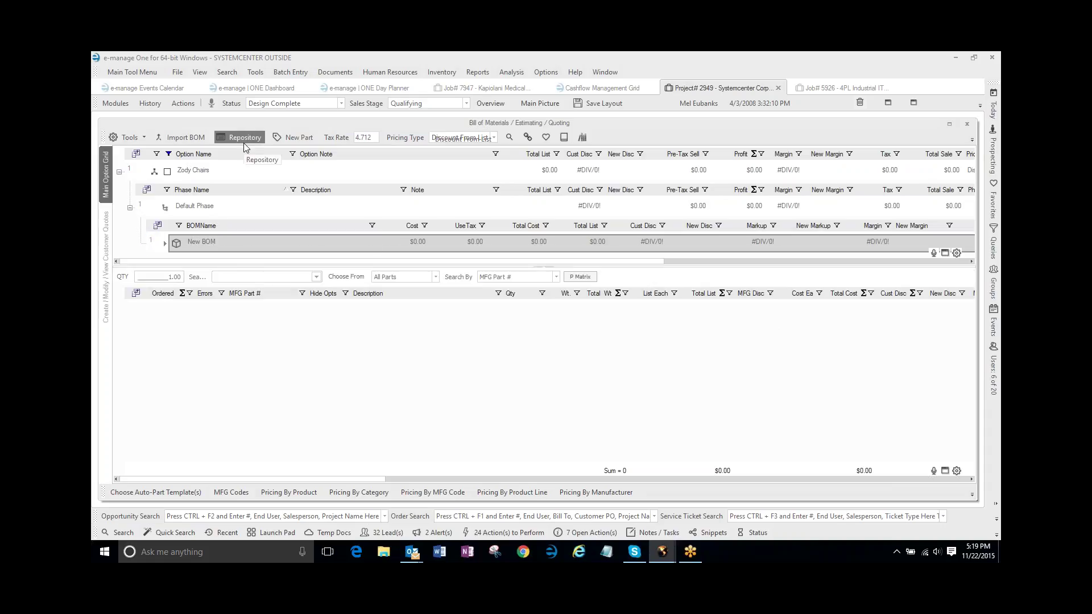
left_click(243, 138)
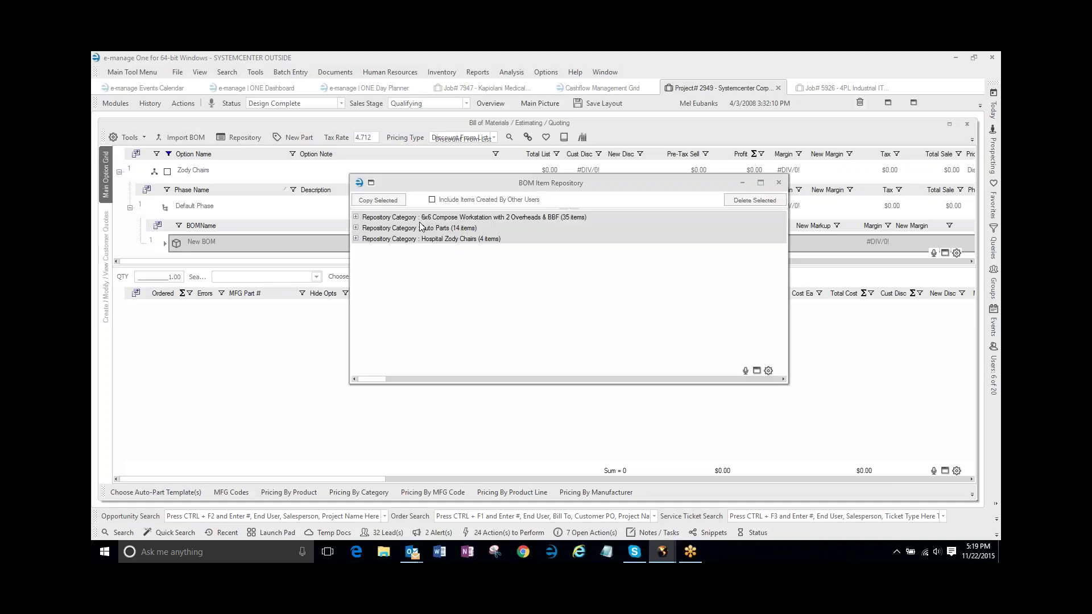
Step: Copy the first Chair Delivery and Zody Task items from the Hospital Zody Chairs category and paste them into New BOM
left_click(357, 239)
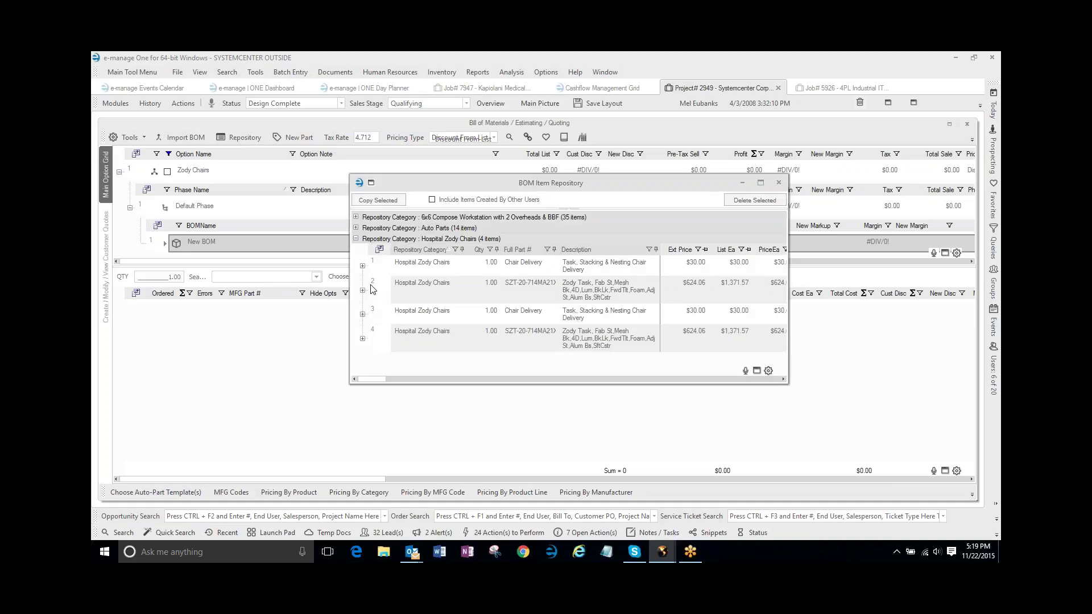
left_click_drag(377, 265, 381, 286)
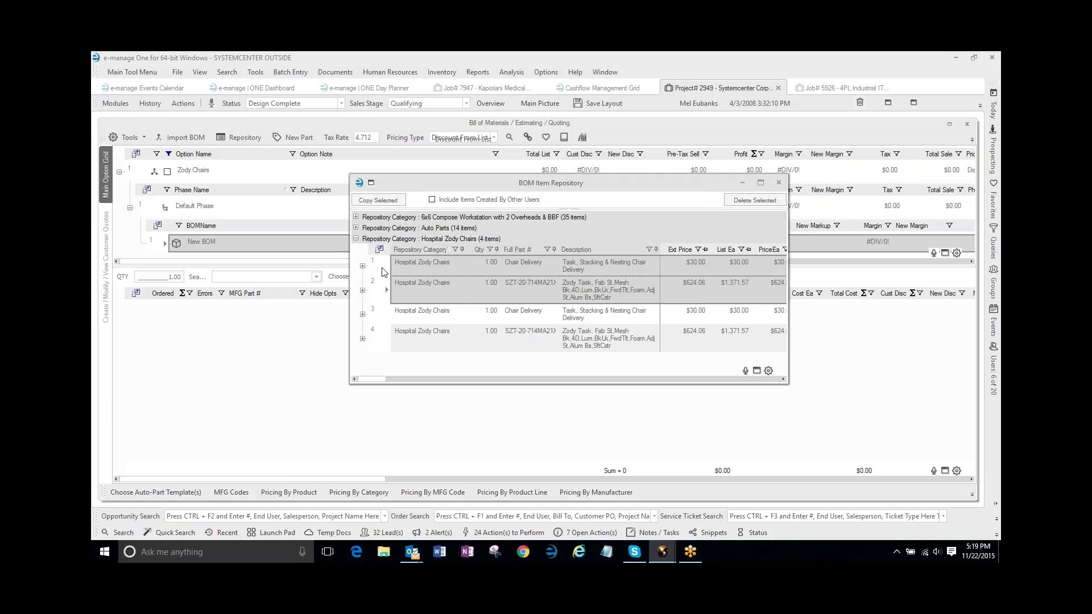
left_click(389, 202)
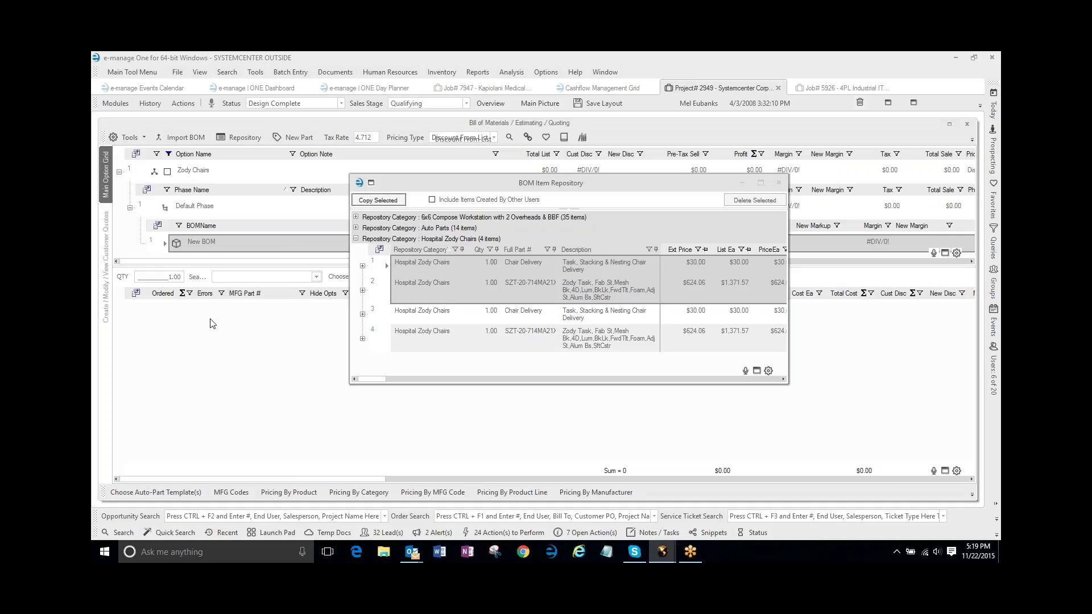
right_click(211, 335)
left_click(237, 343)
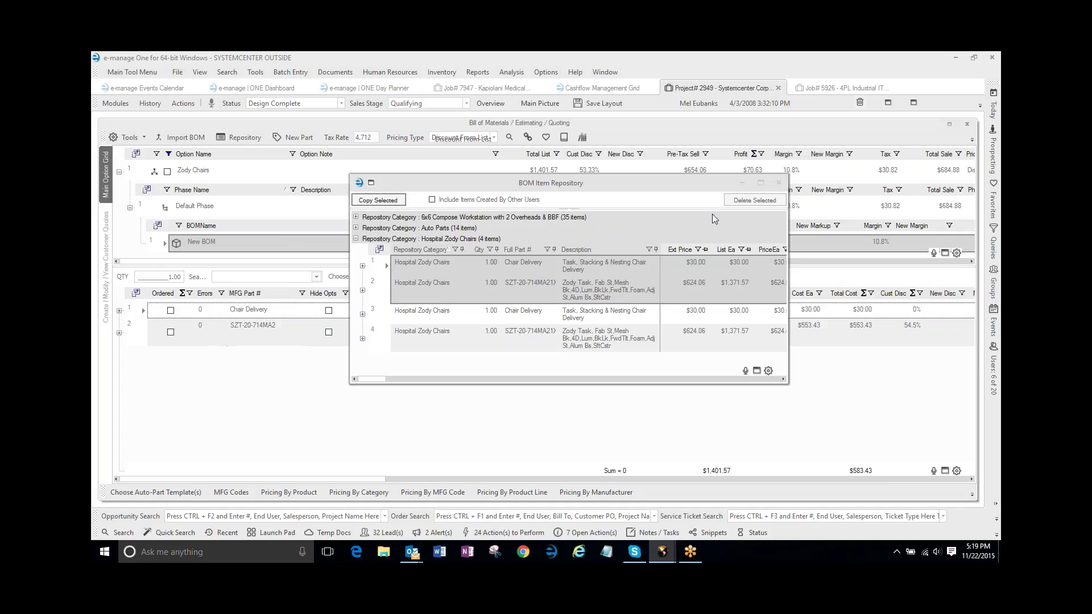
left_click(779, 182)
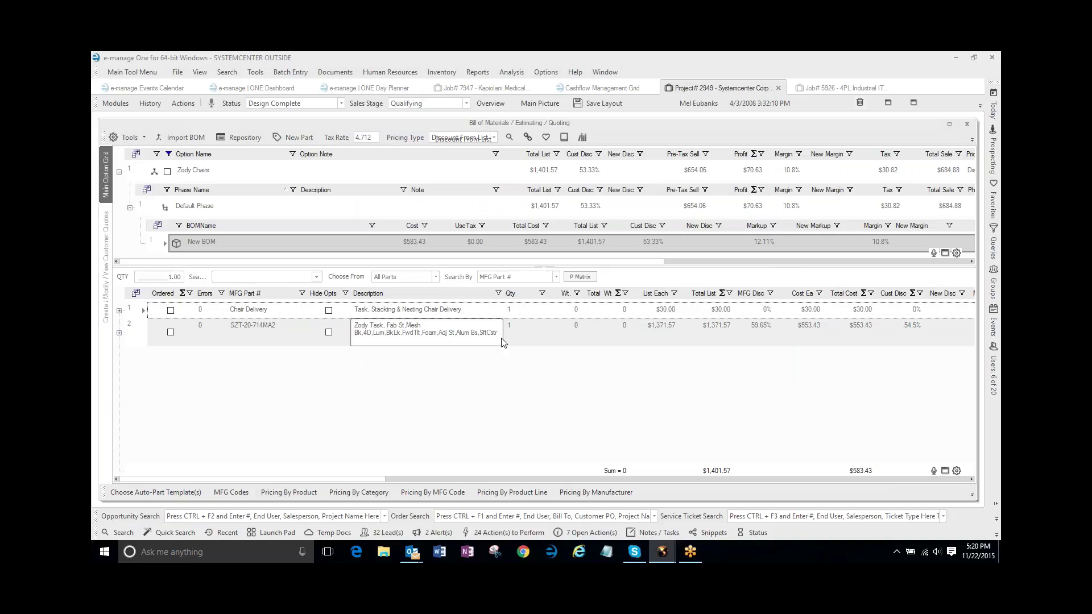
Step: Set the quantity of part SZT-20-714MA2 to 10 and collapse the Zody Chairs option
left_click(520, 333)
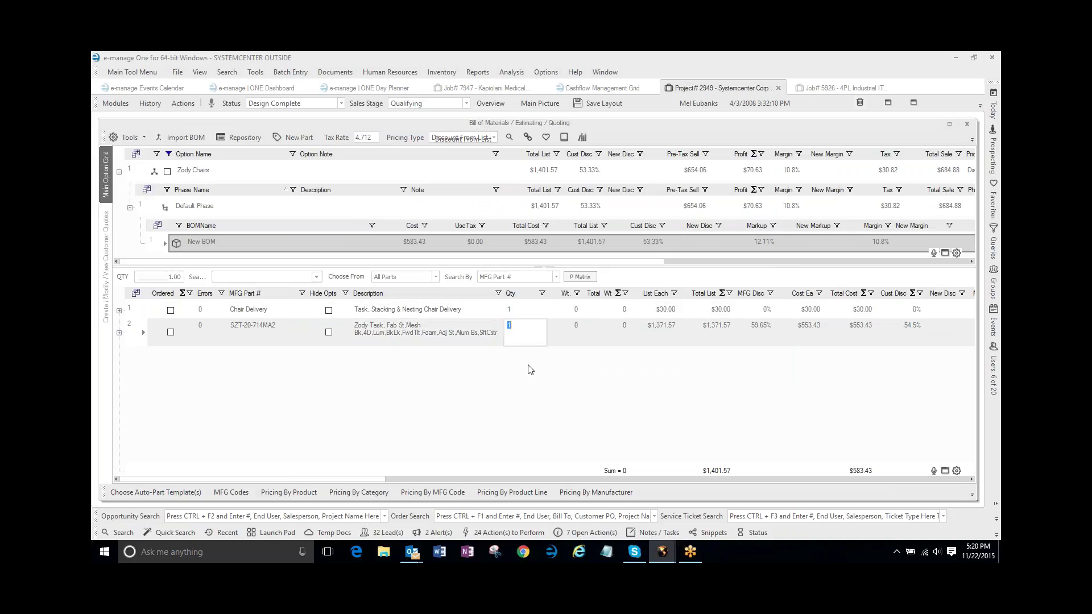
type("10")
key("Tab")
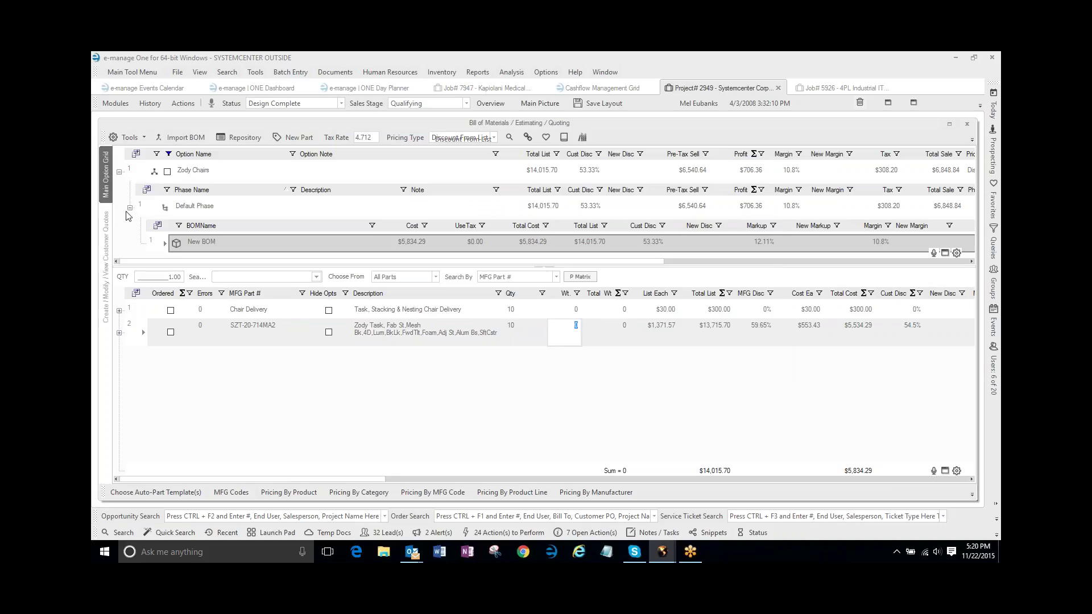
left_click(120, 172)
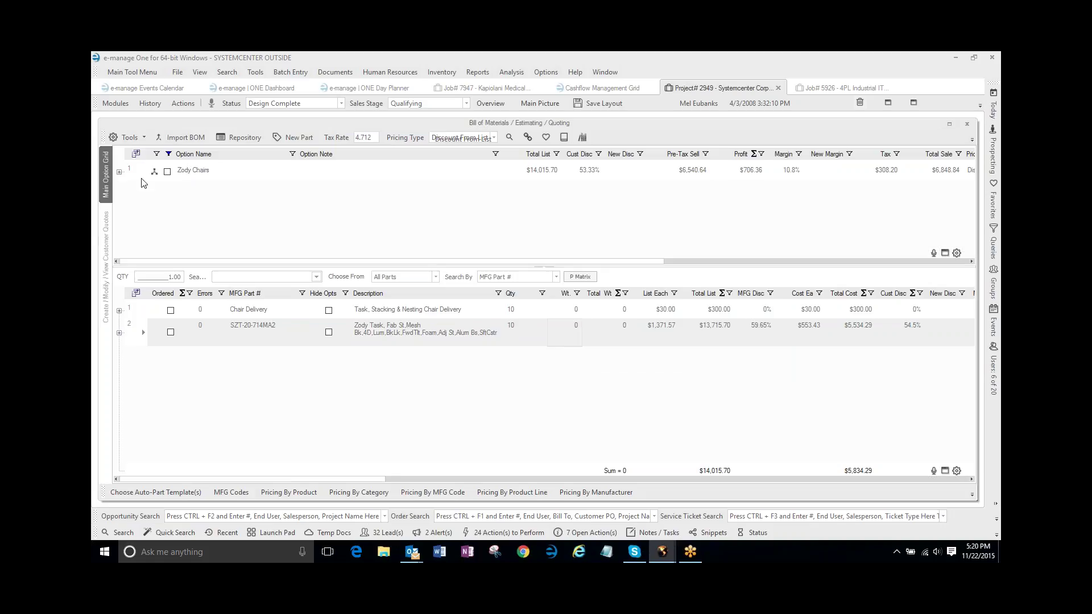
Step: Add a new option to the project and delete its 99) Contract Services phase
left_click(128, 140)
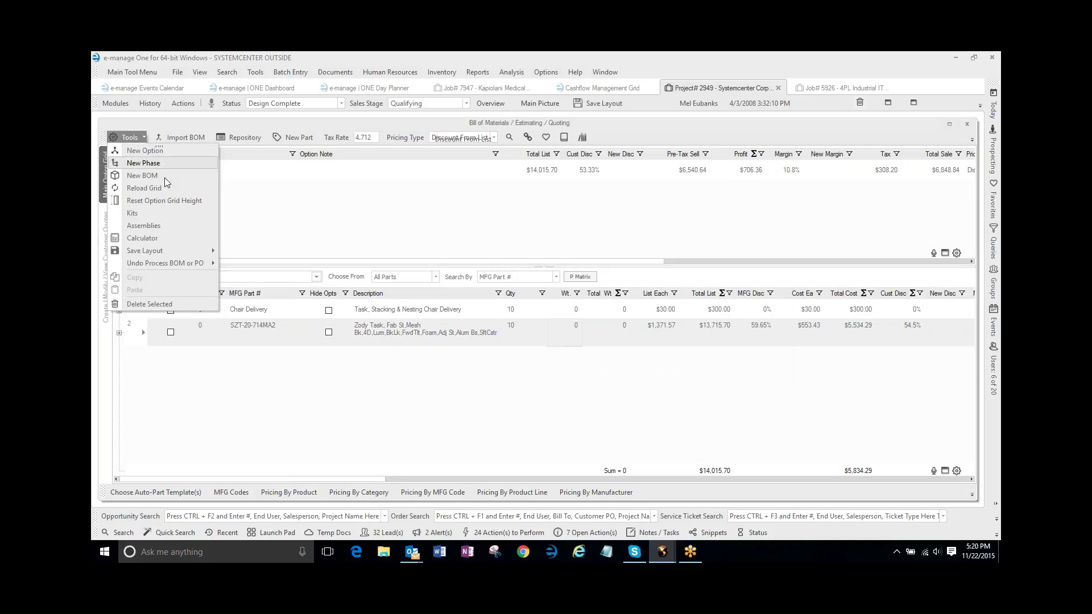
left_click(159, 153)
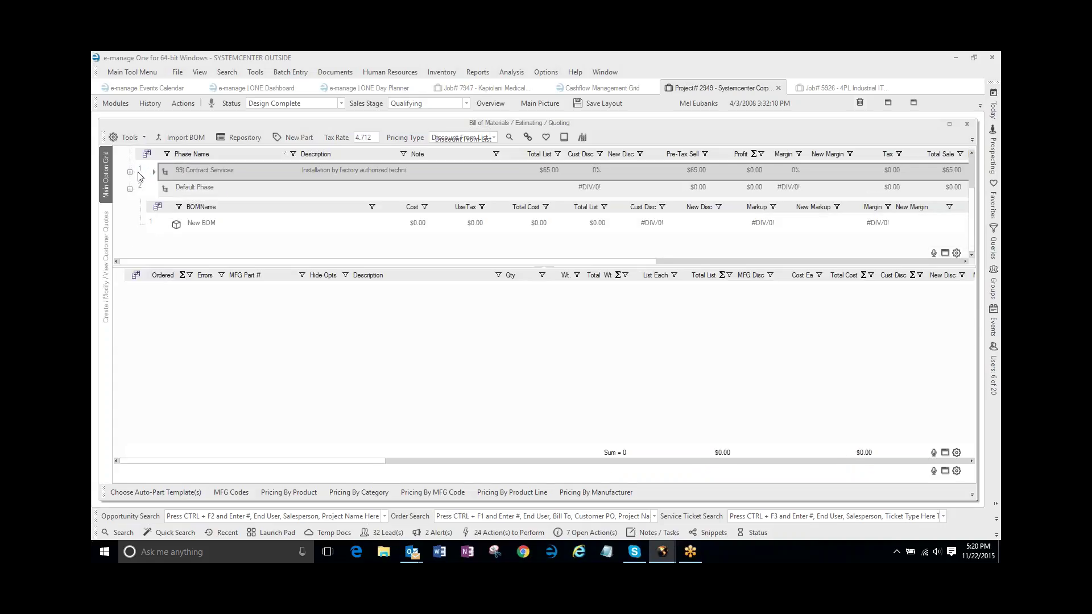
right_click(140, 174)
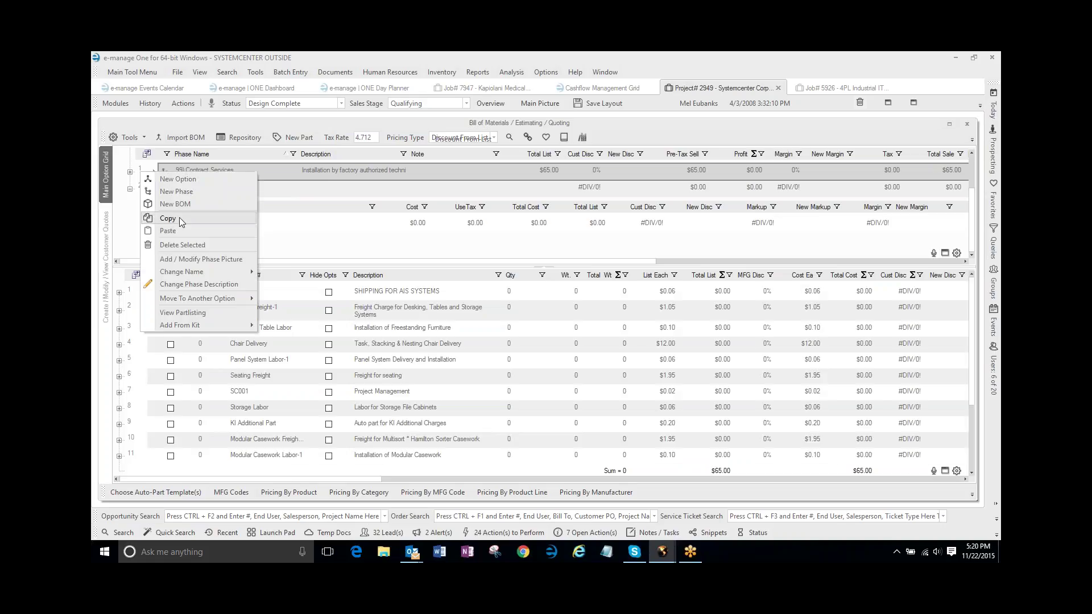
left_click(181, 245)
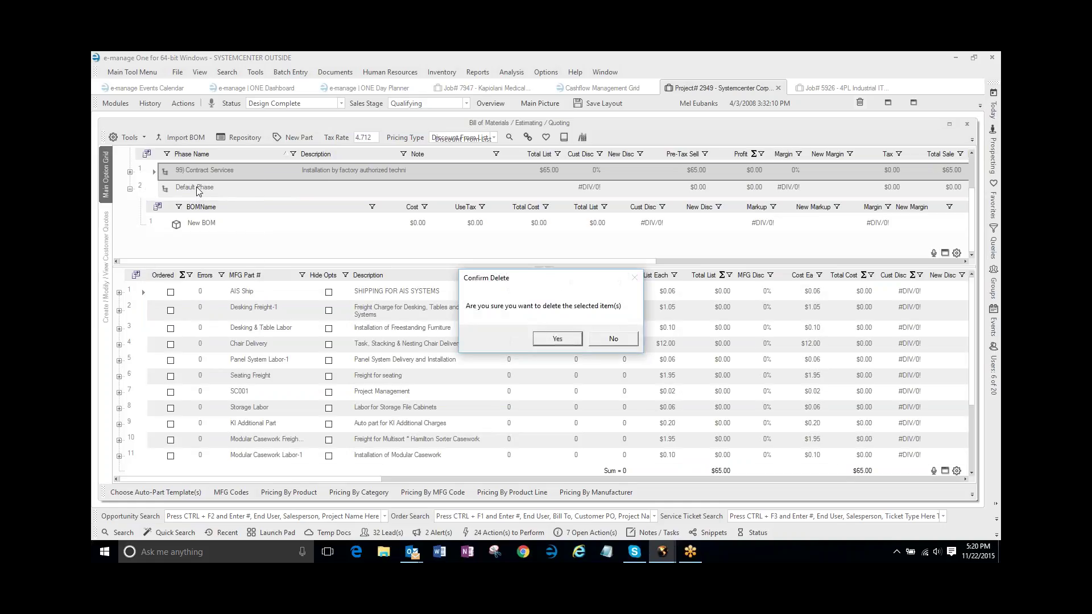
left_click(549, 337)
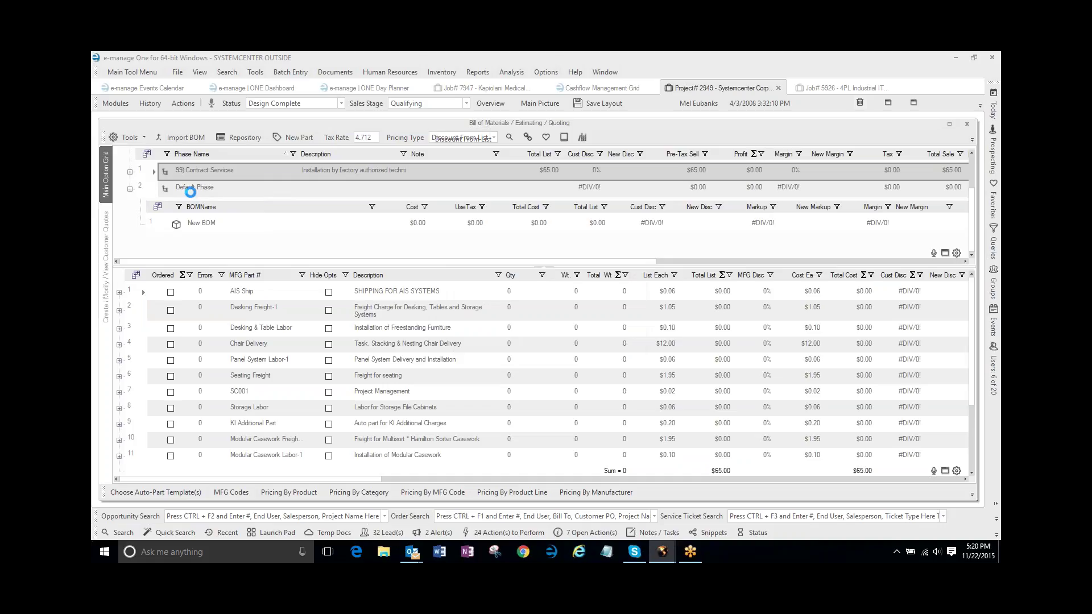
Step: Rename the new option as Bidget 6x6 Workstation
left_click(157, 190)
left_click(223, 191)
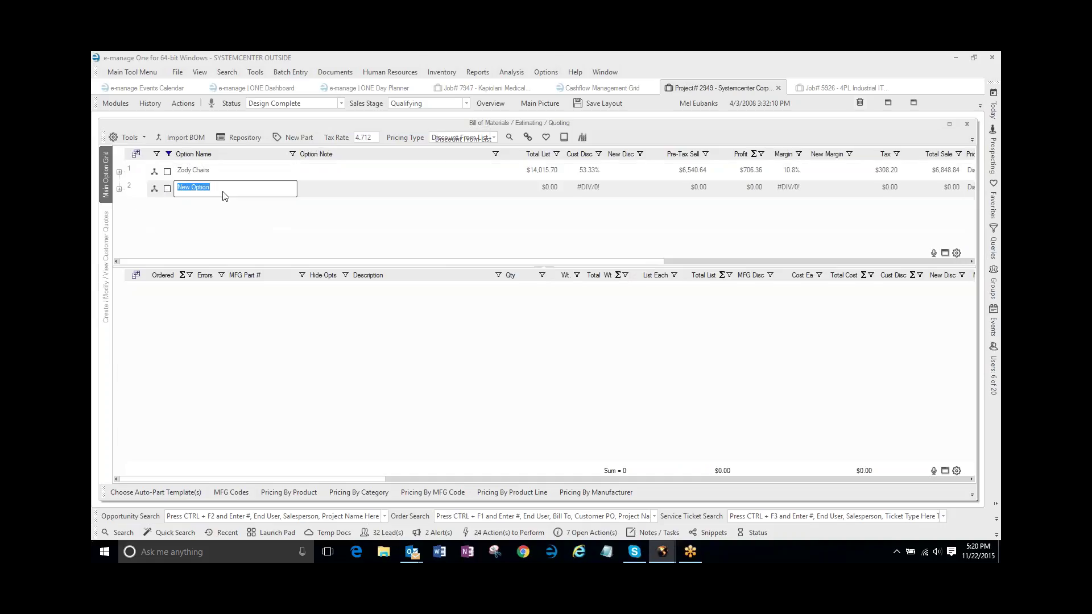
type("Bidget")
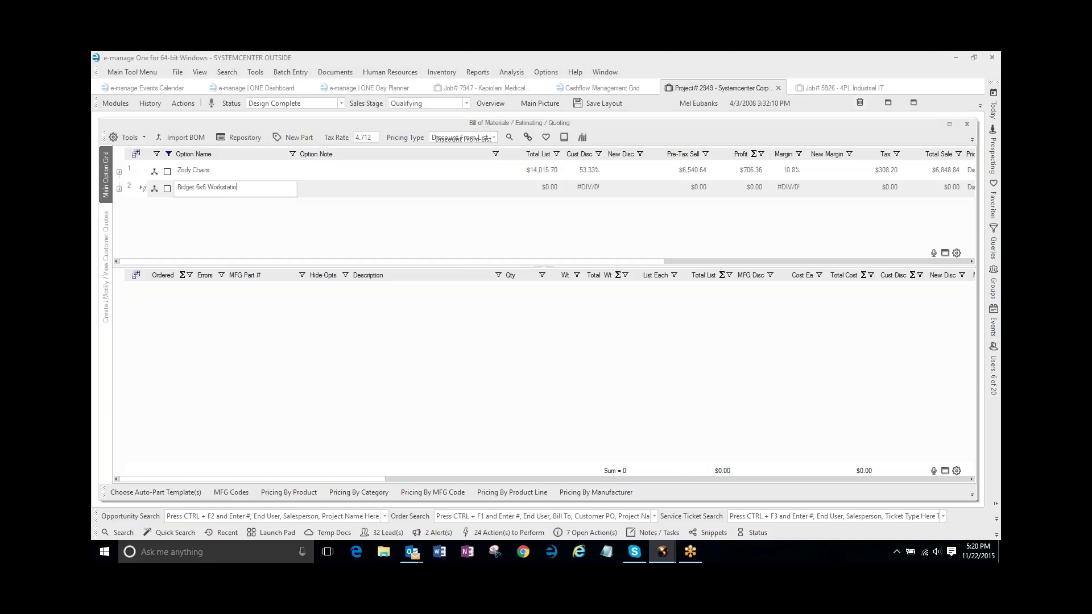
key("Tab")
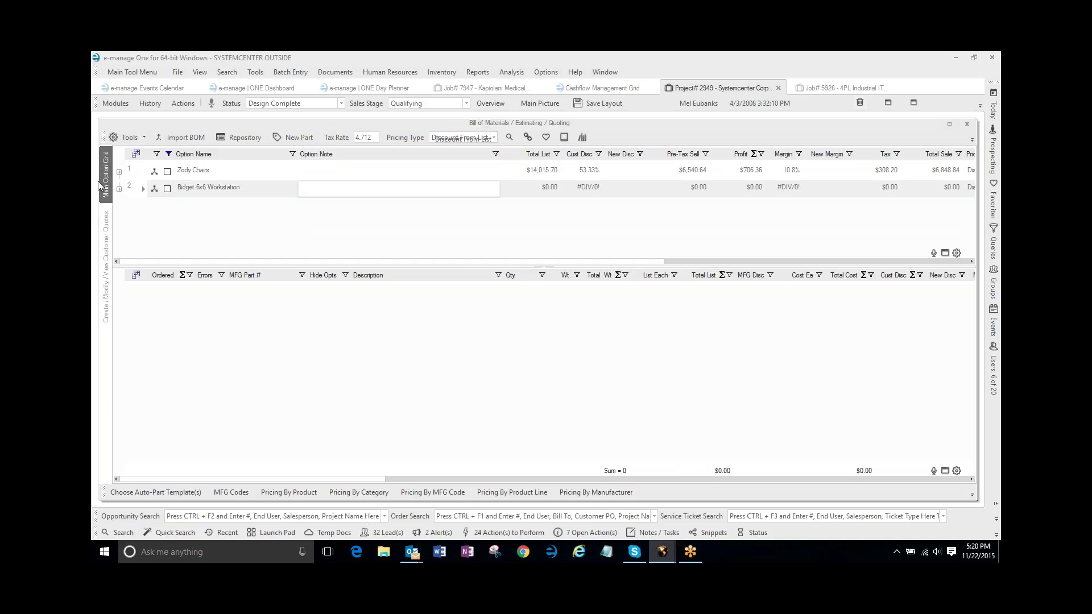
Step: Select New BOM under the Default Phase of the Bidget 6x6 Workstation option and open the item repository
left_click(119, 189)
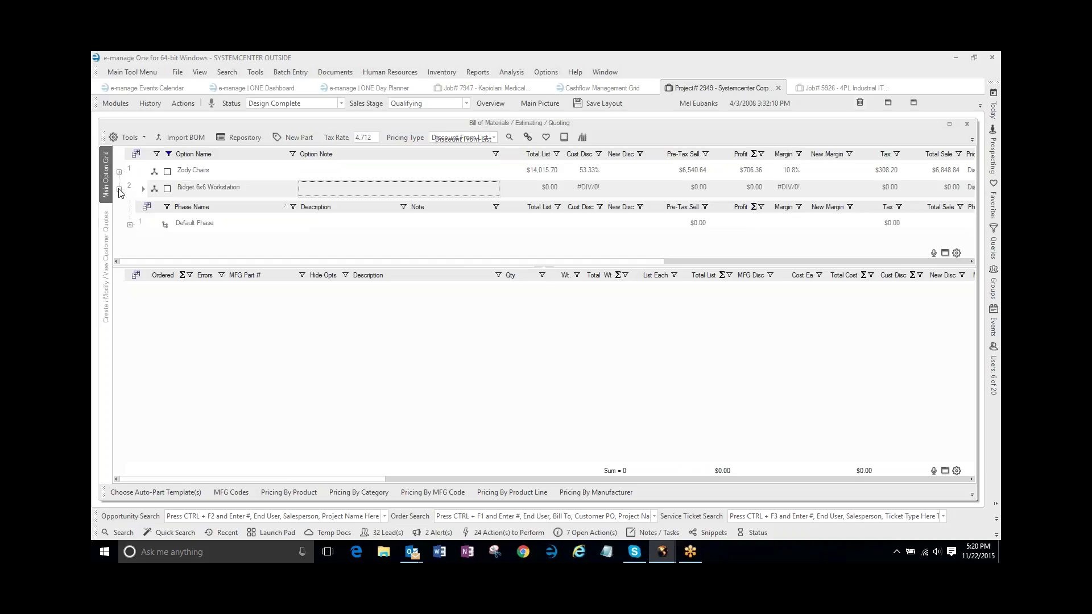
left_click(129, 227)
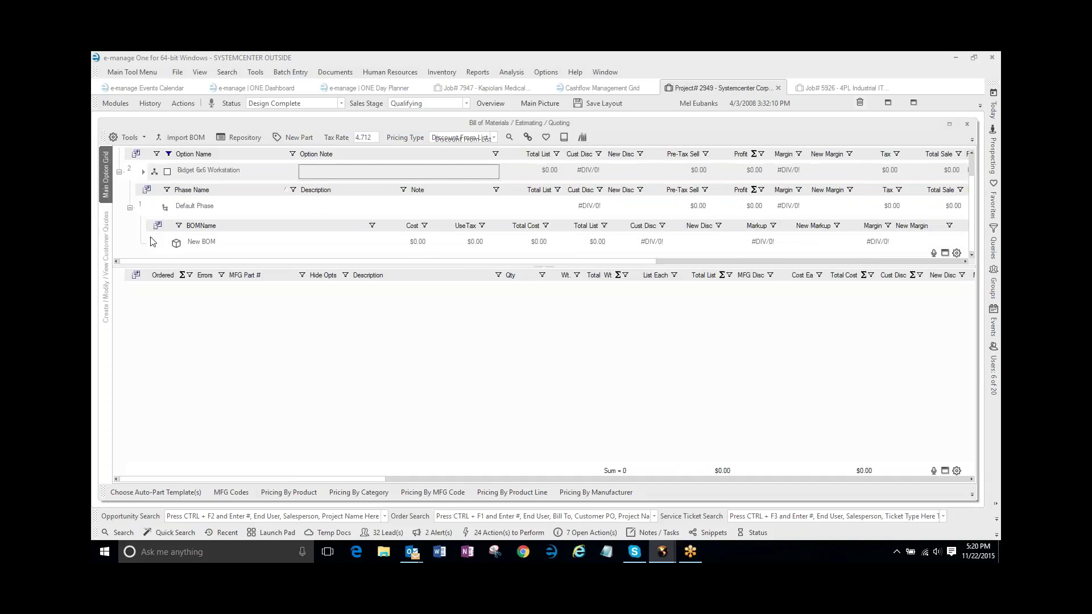
left_click(152, 240)
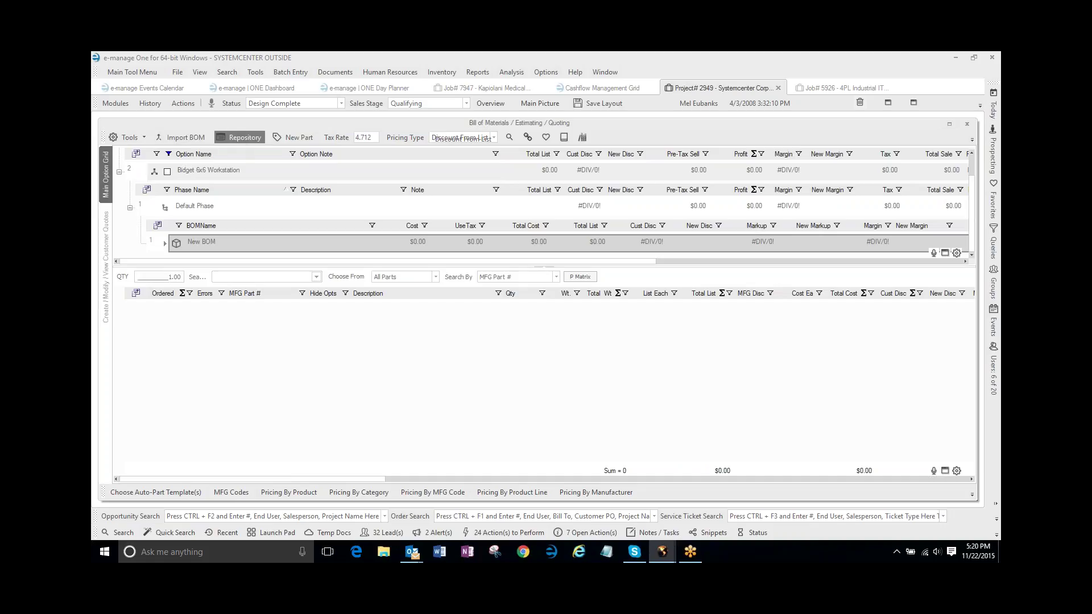
left_click(239, 137)
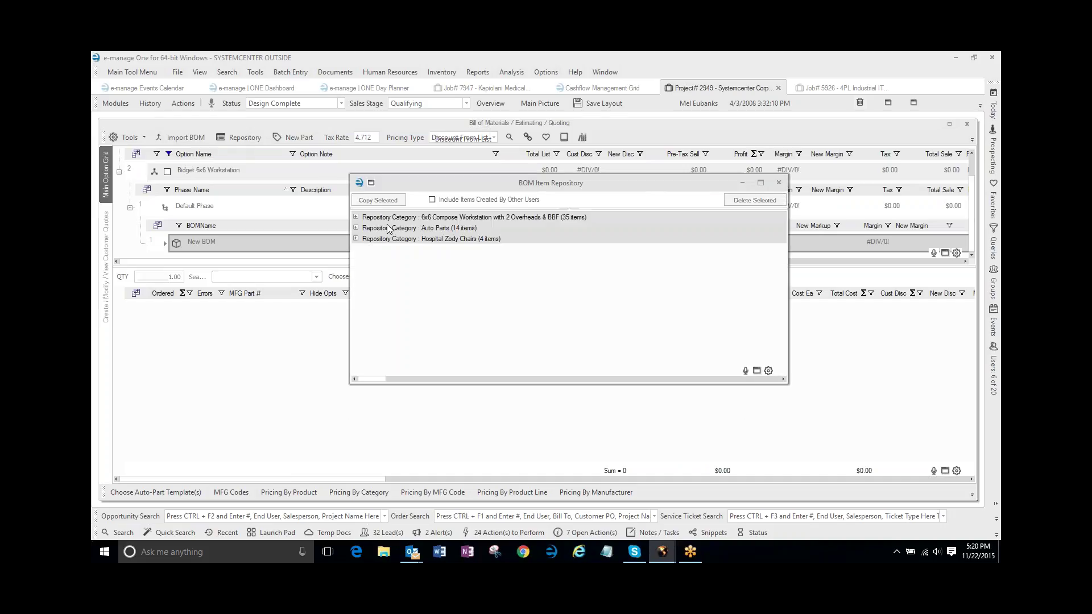
Step: Copy all items of the 6x6 Compose Workstation with 2 Overheads & BBF category, paste them into New BOM and close the repository
left_click(356, 217)
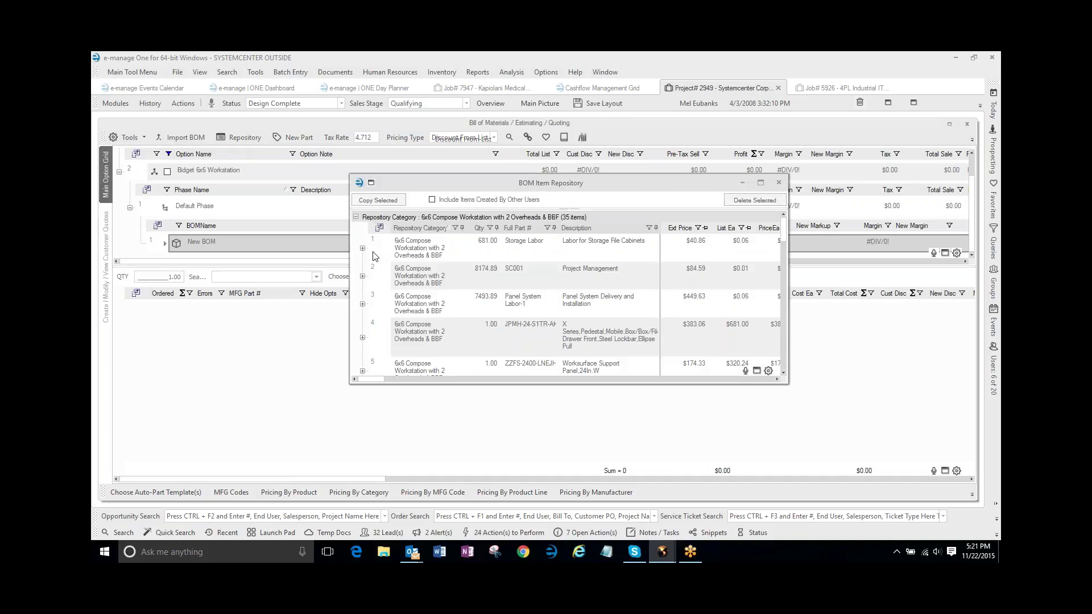
scroll(388, 364, "down", 3)
scroll(388, 392, "down", 5)
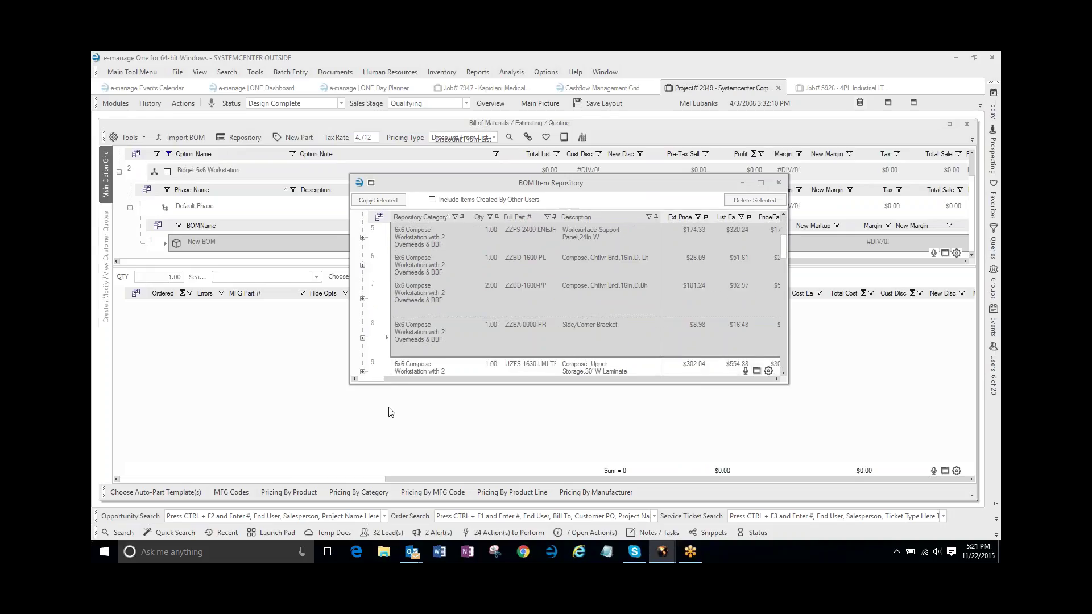
scroll(394, 378, "down", 5)
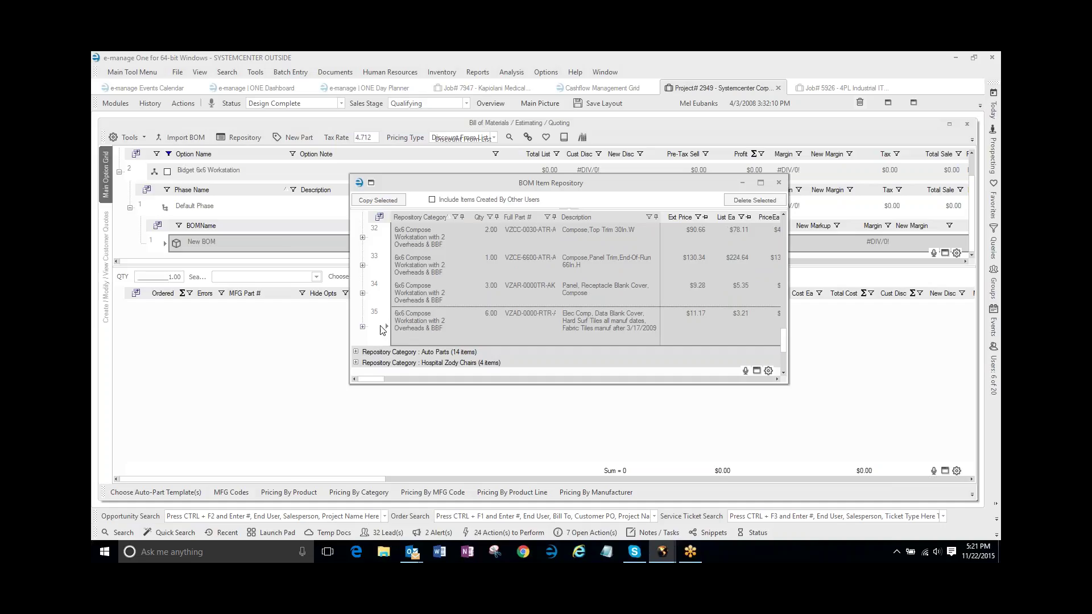
left_click(377, 201)
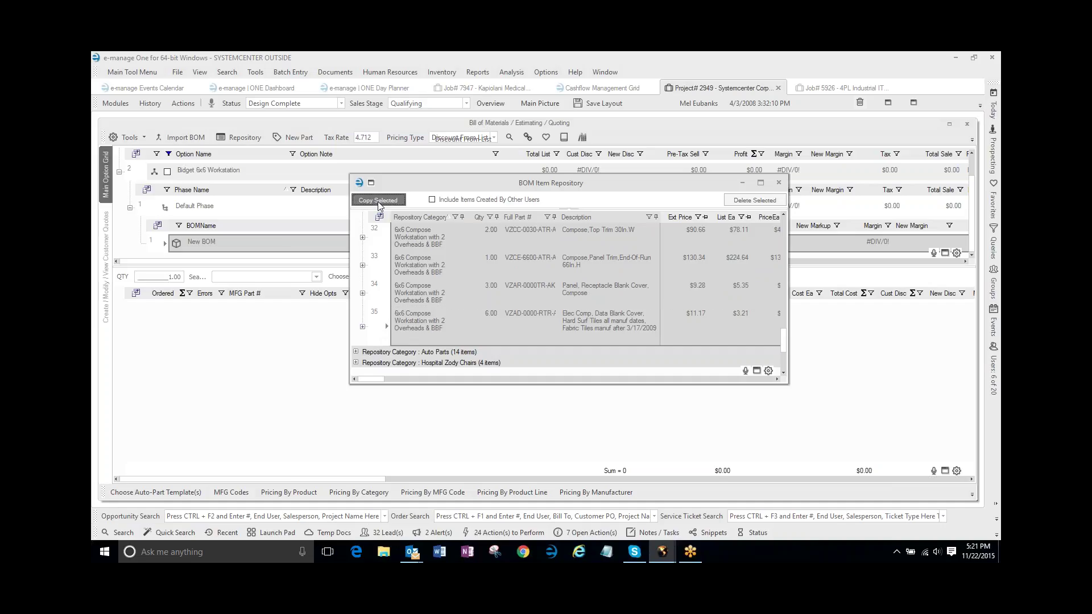
right_click(227, 350)
left_click(263, 358)
left_click(778, 184)
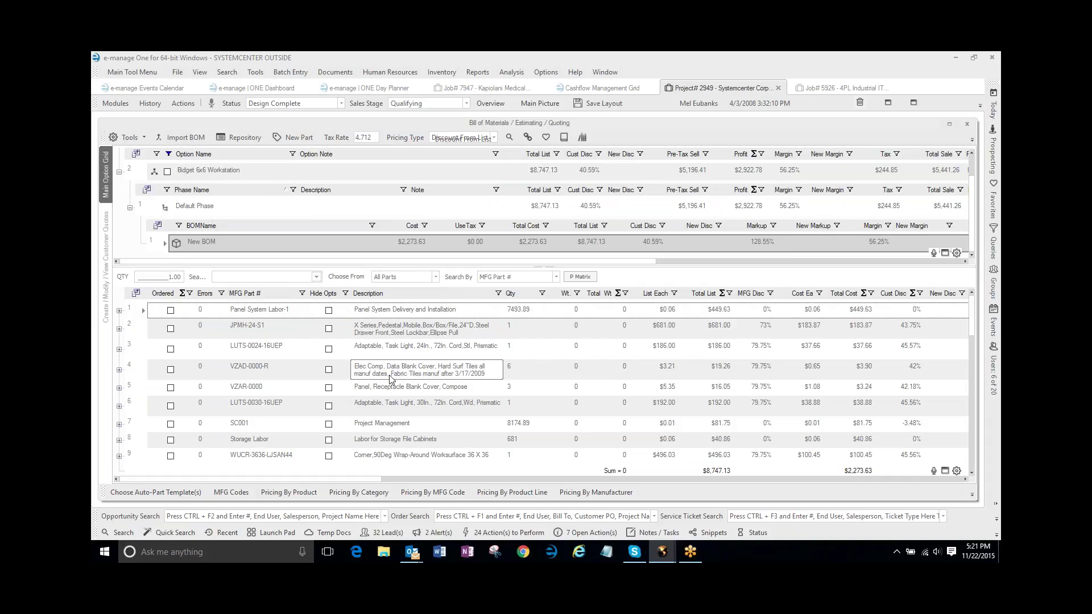
Step: View part JPMH-24-S1 in the Catalog Reader, close it and collapse the Bidget 6x6 Workstation option
left_click(137, 334)
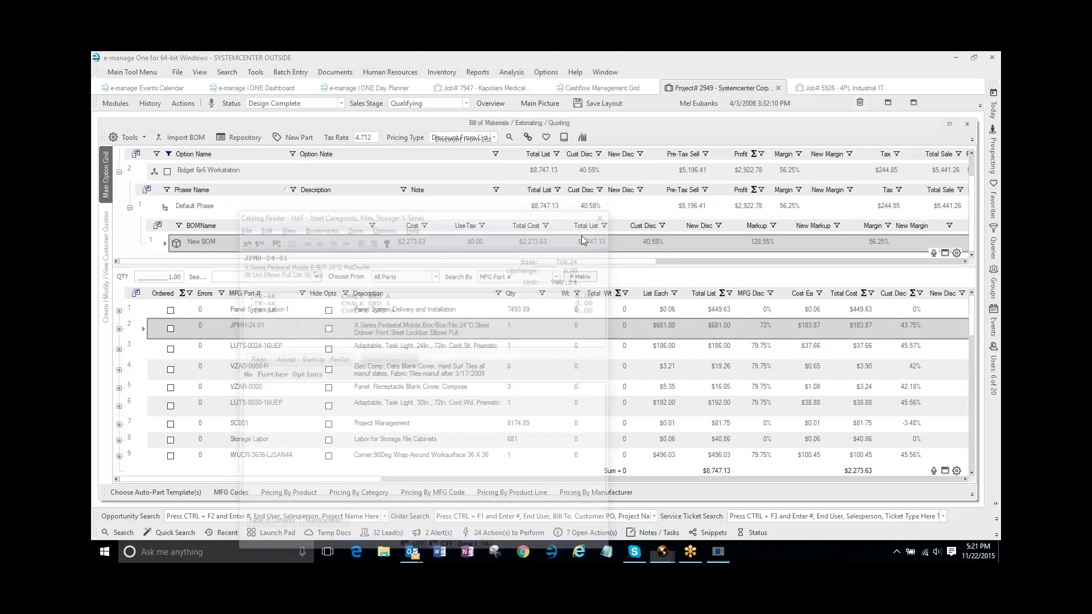
left_click(606, 213)
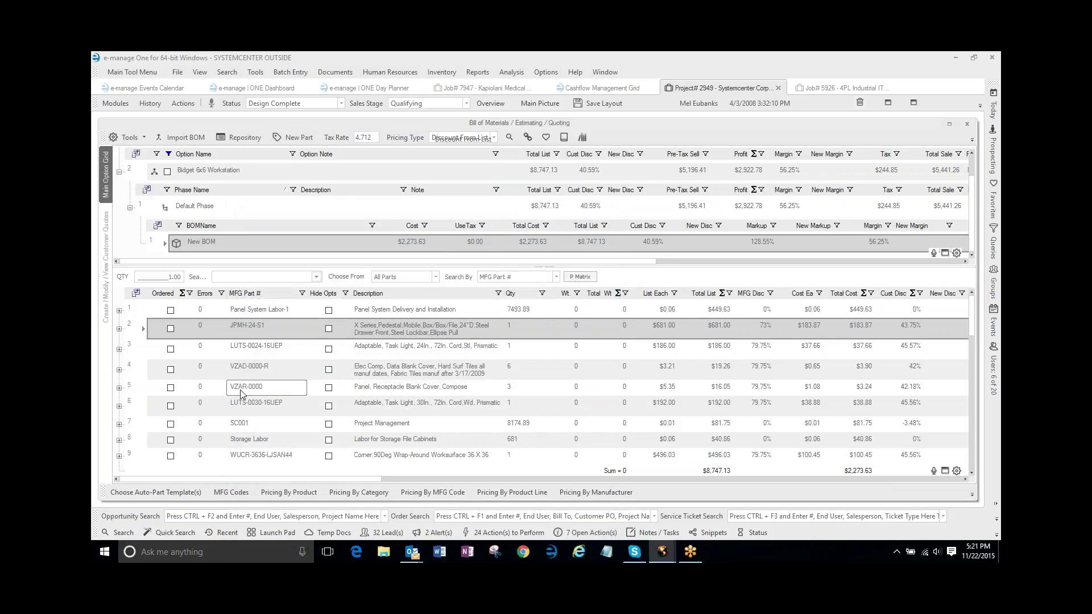
left_click(130, 208)
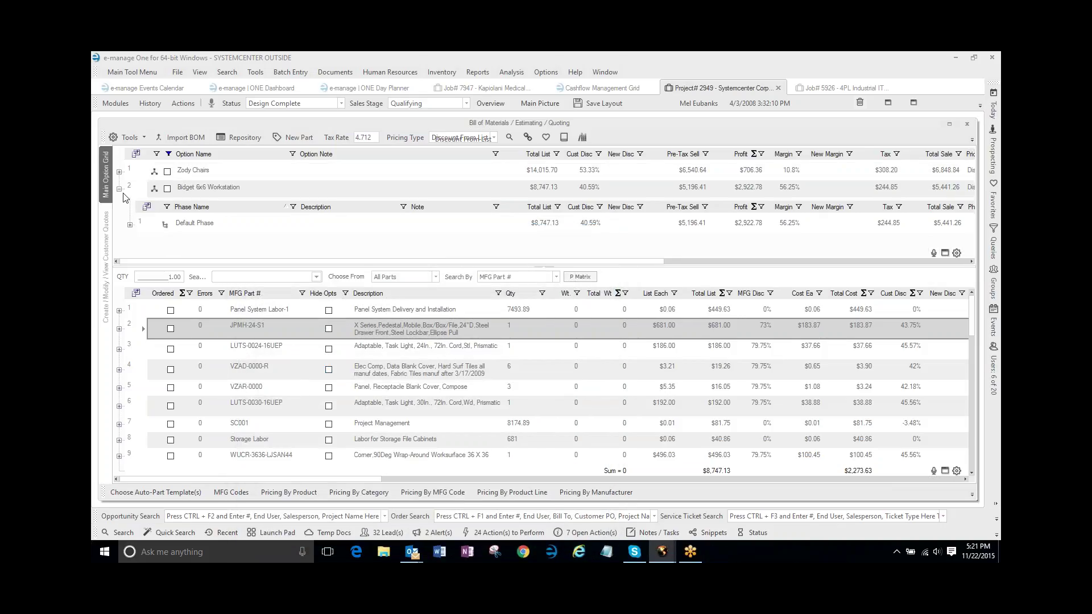
left_click(119, 190)
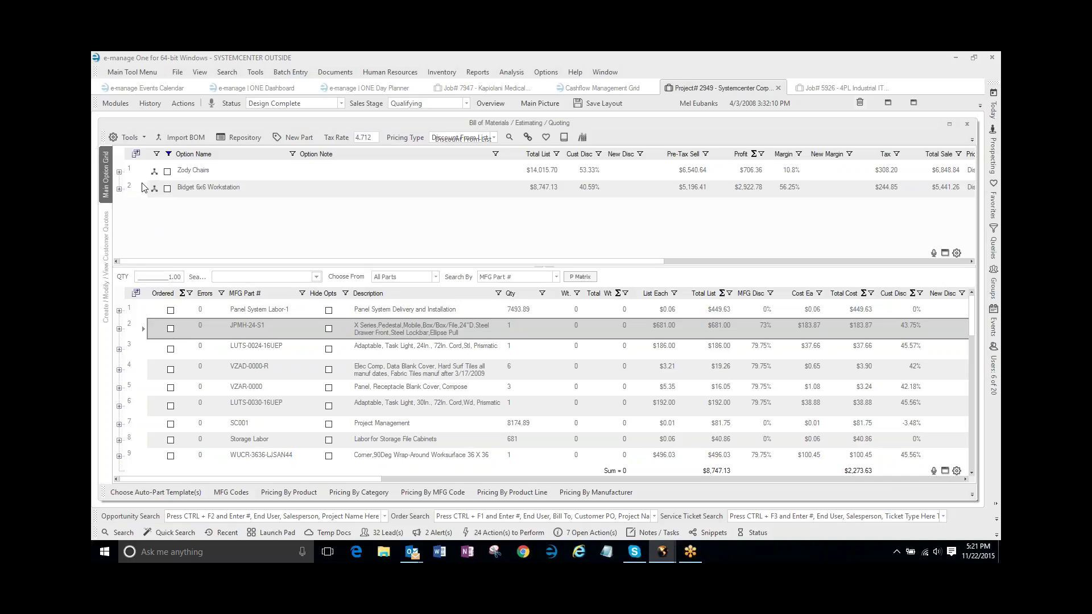
Step: Select New BOM under the Default Phase of the Zody Chairs option and open the item repository
left_click(119, 172)
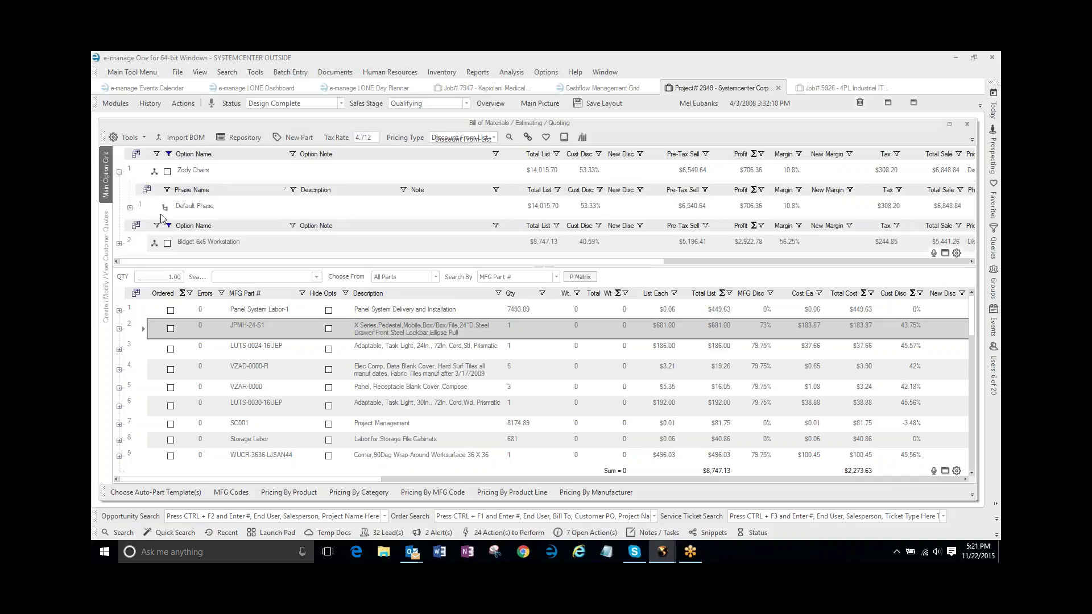
left_click(152, 203)
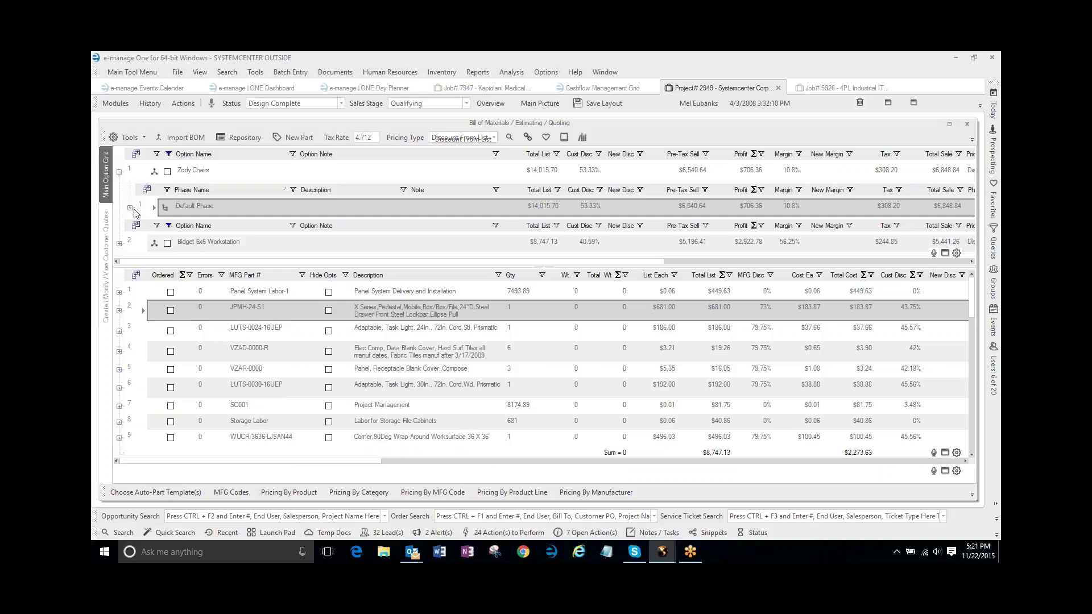
left_click(130, 208)
left_click(151, 238)
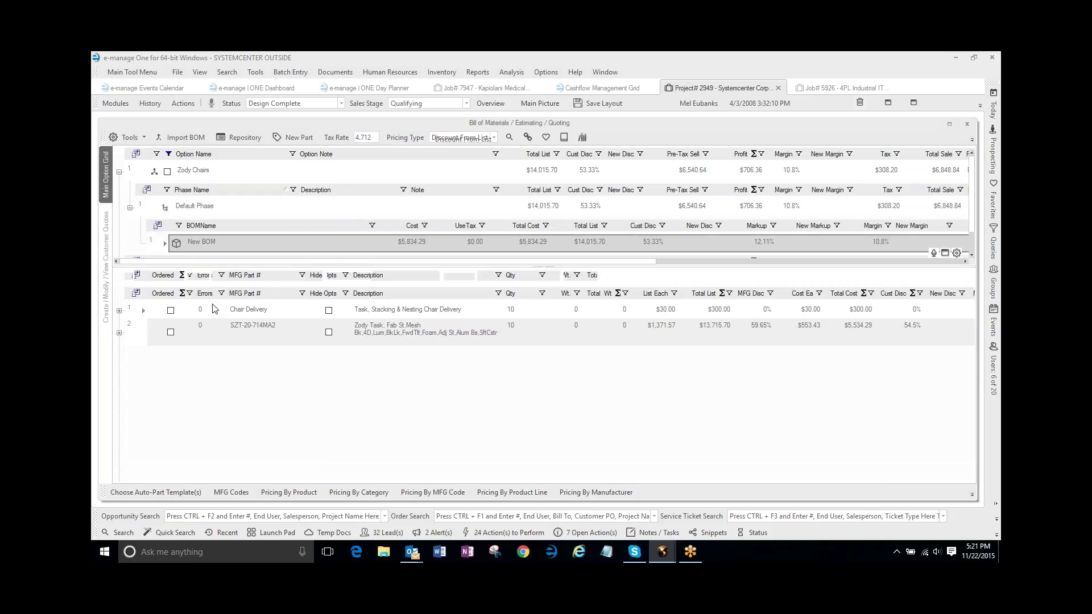
left_click(237, 140)
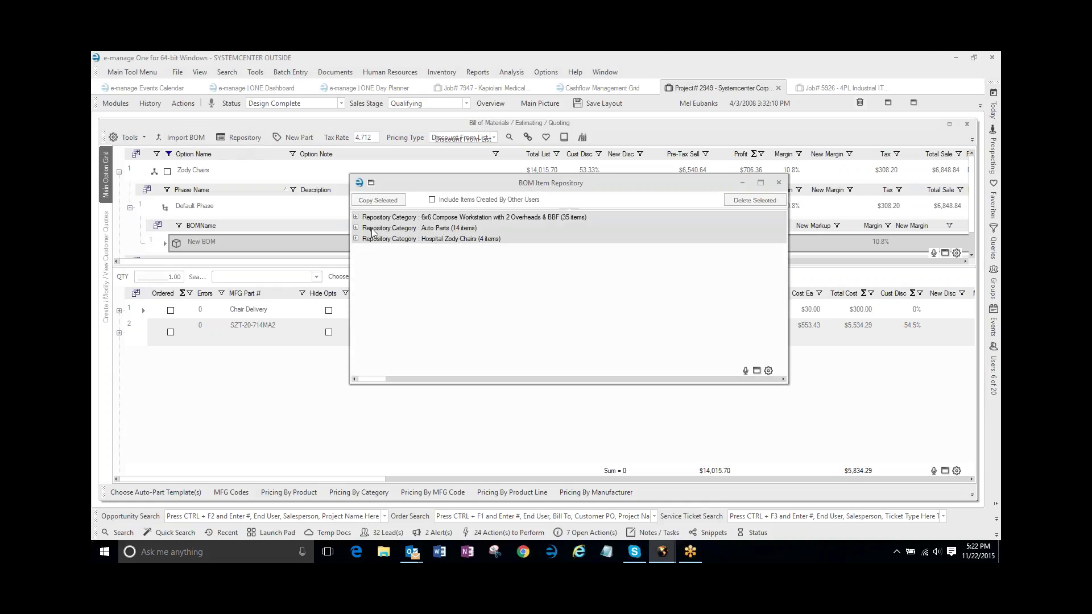
Step: Copy Panel System Labor-1 from the Auto Parts category, paste it into the Zody Chairs BOM and close the repository
left_click(356, 228)
scroll(461, 257, "down", 2)
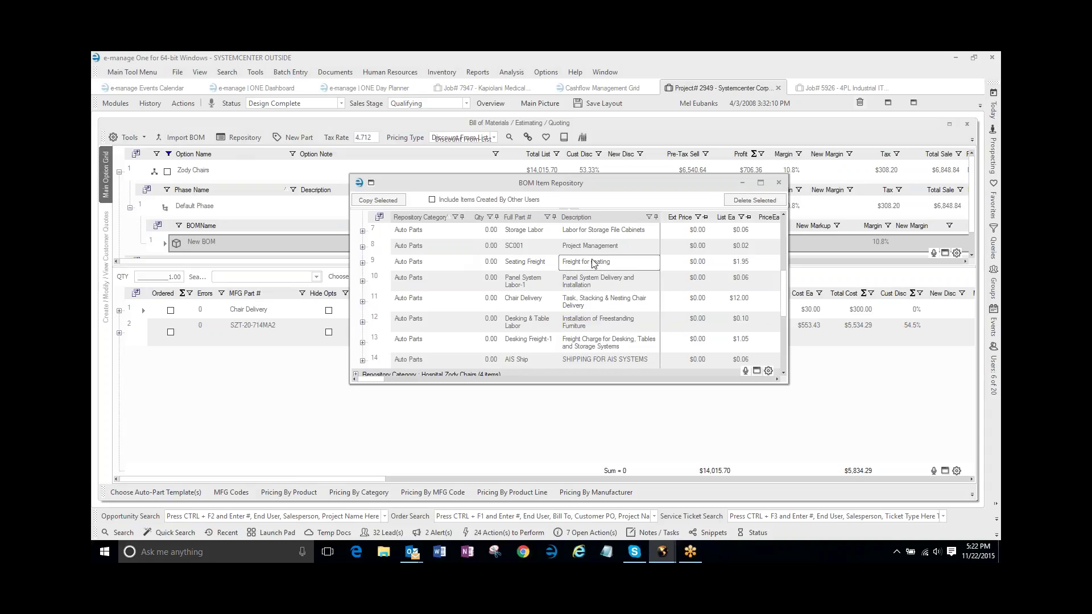
left_click(379, 283)
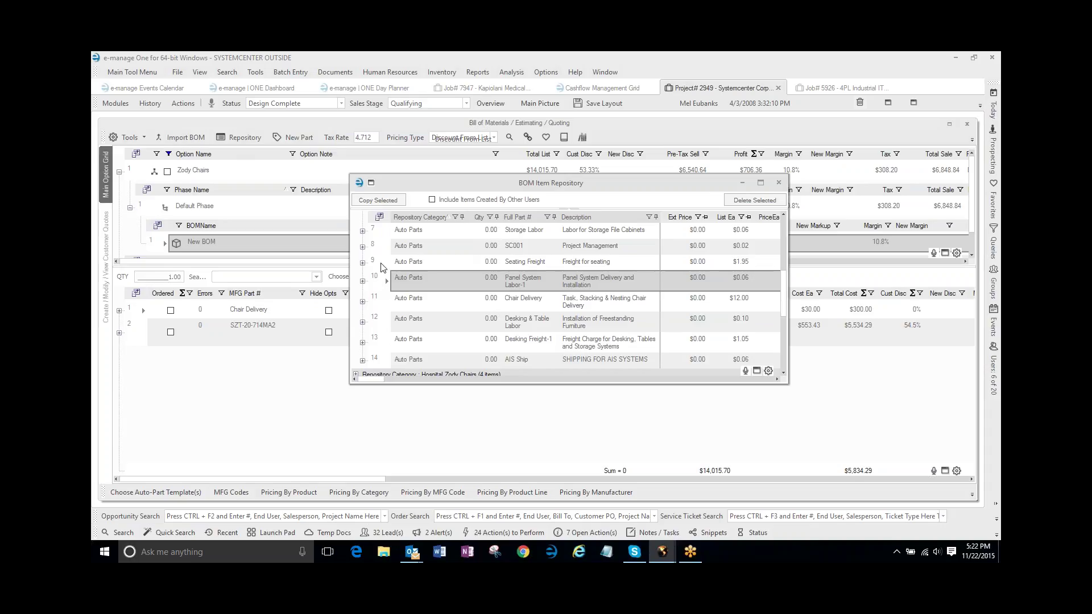
left_click(376, 200)
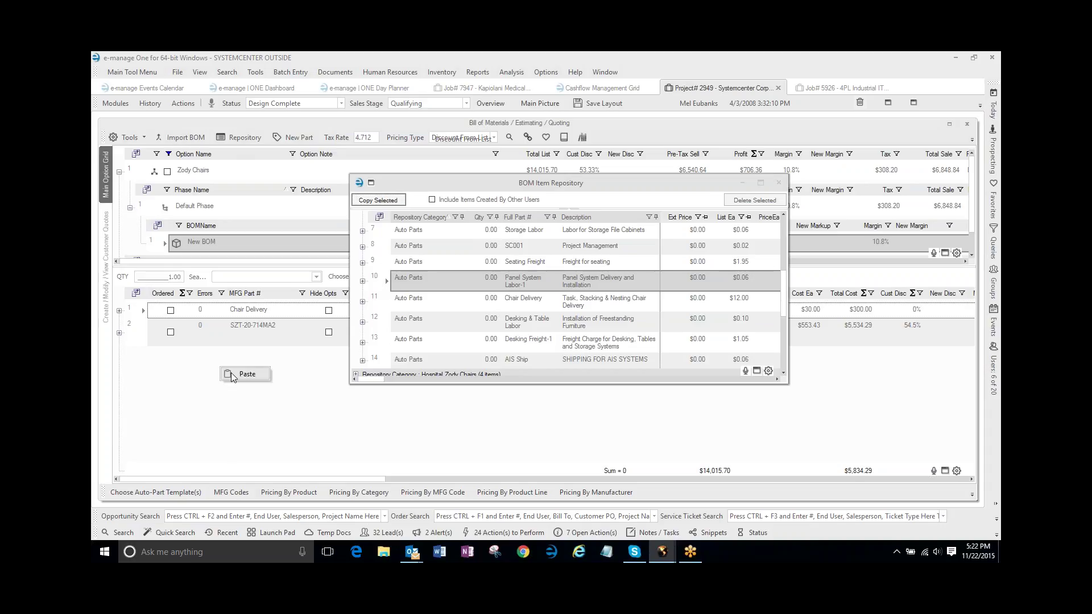
left_click(777, 183)
left_click(579, 354)
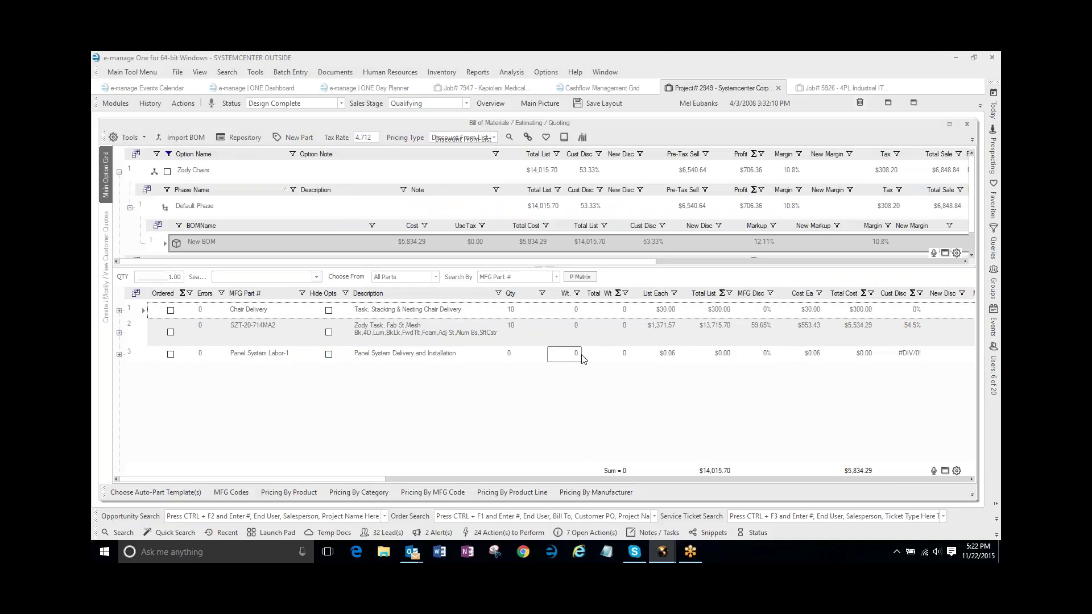
Step: Reopen the item repository to view its categories and close it
left_click(233, 140)
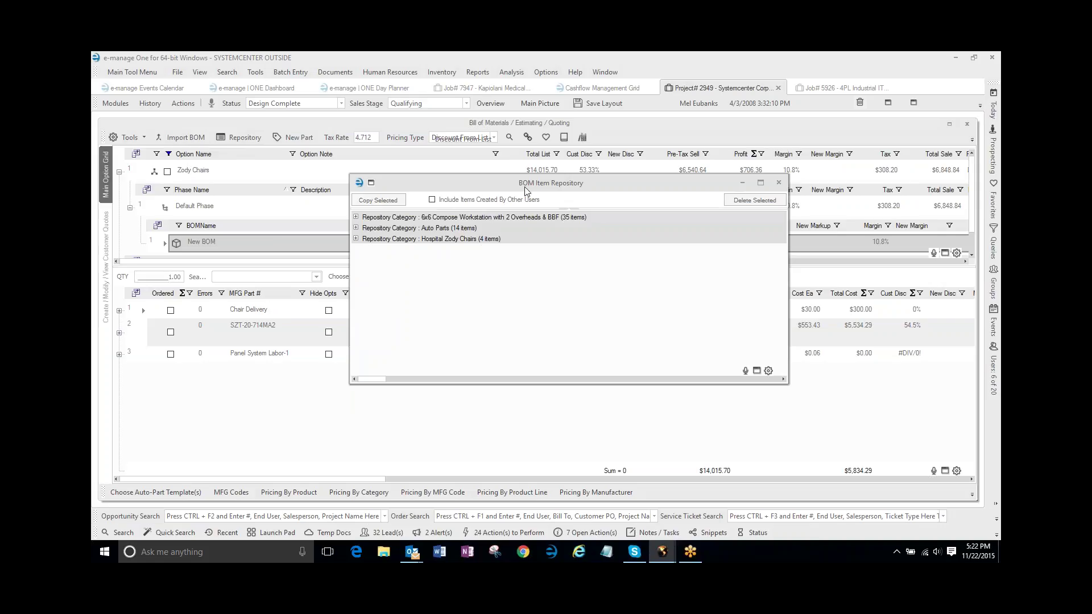
left_click(778, 183)
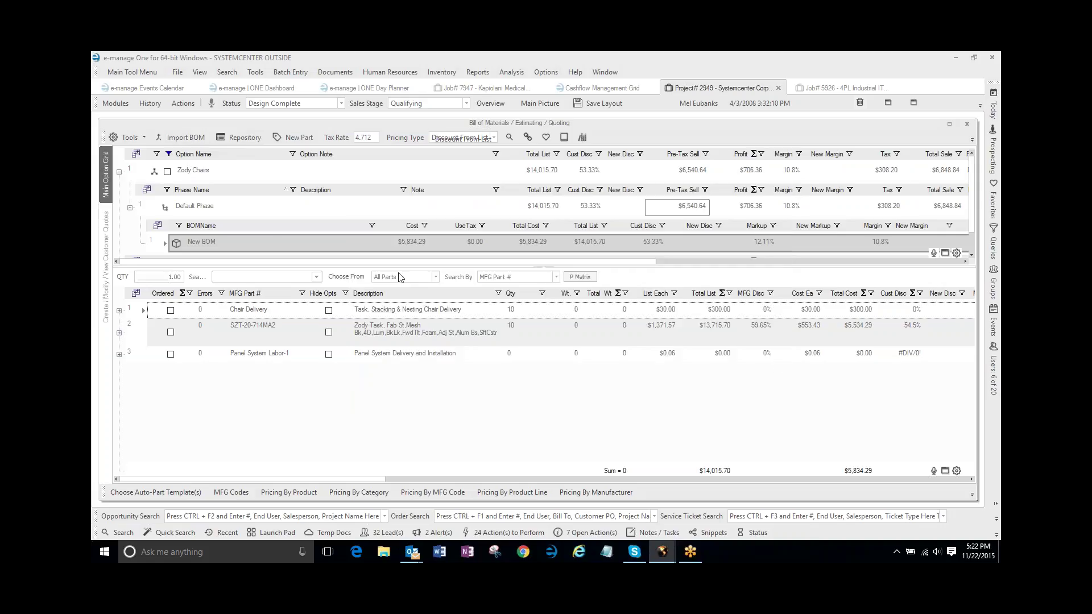